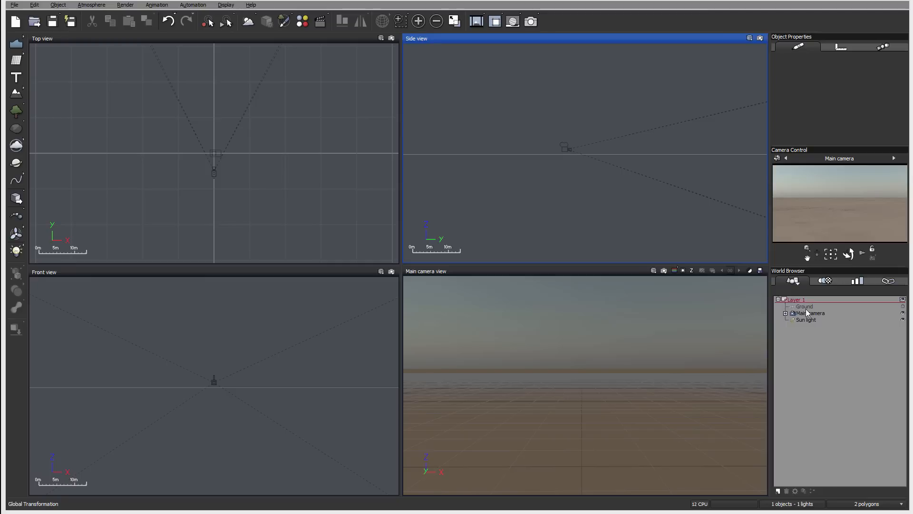
click(805, 306)
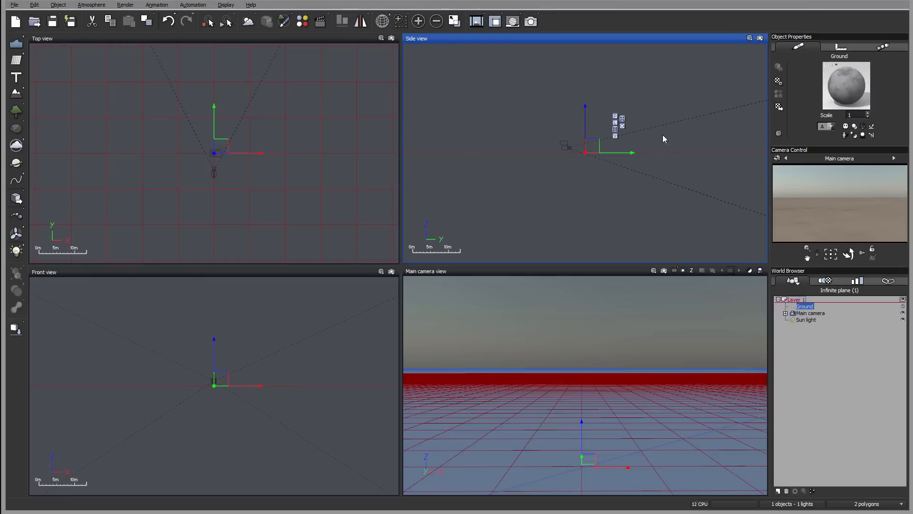
right_drag(662, 135, 660, 153)
scroll(654, 153, down, 3)
right_drag(529, 105, 360, 80)
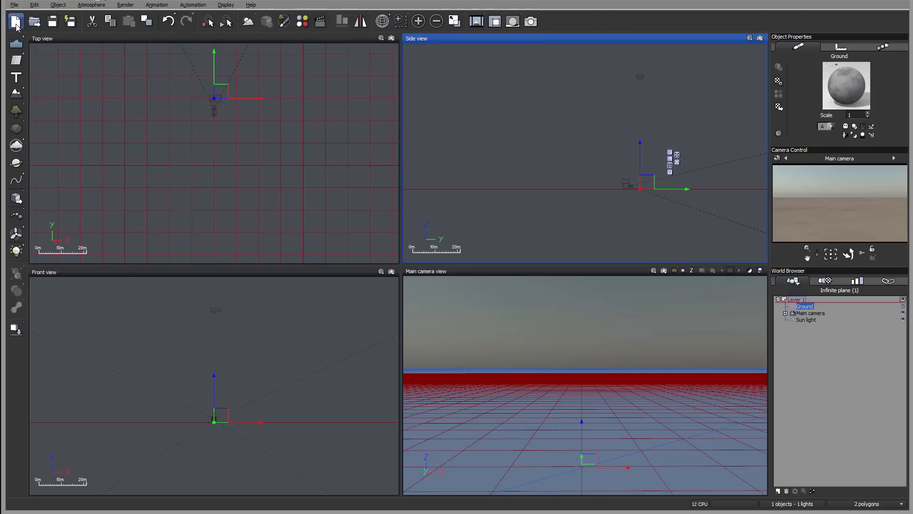
click(57, 6)
mouse_move(54, 14)
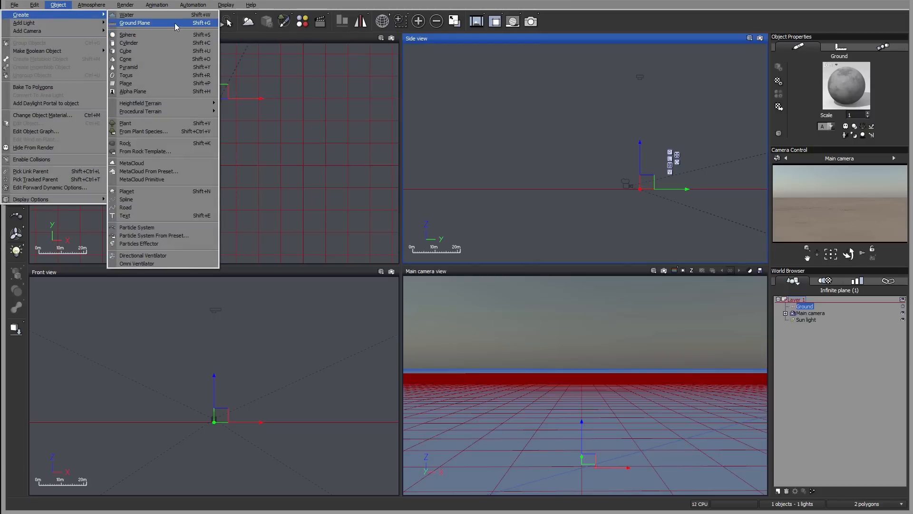
click(556, 24)
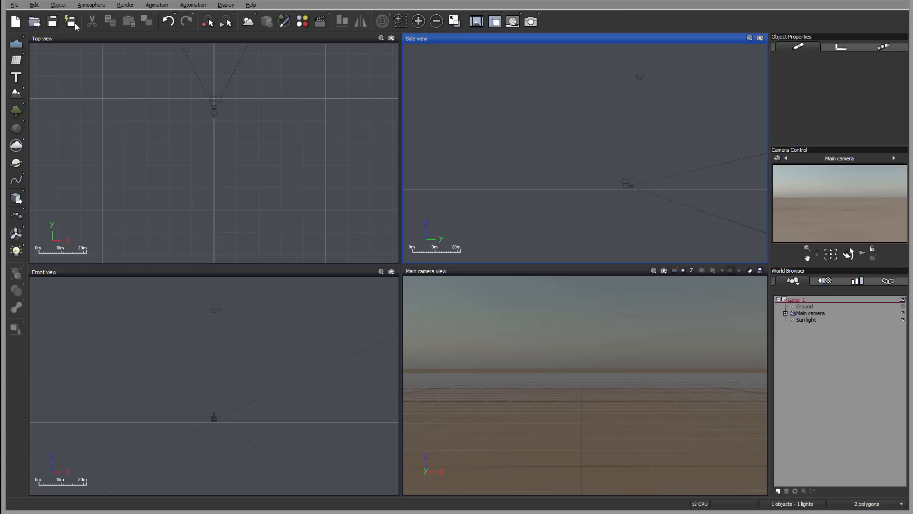
Add a water plane to the scene
click(22, 39)
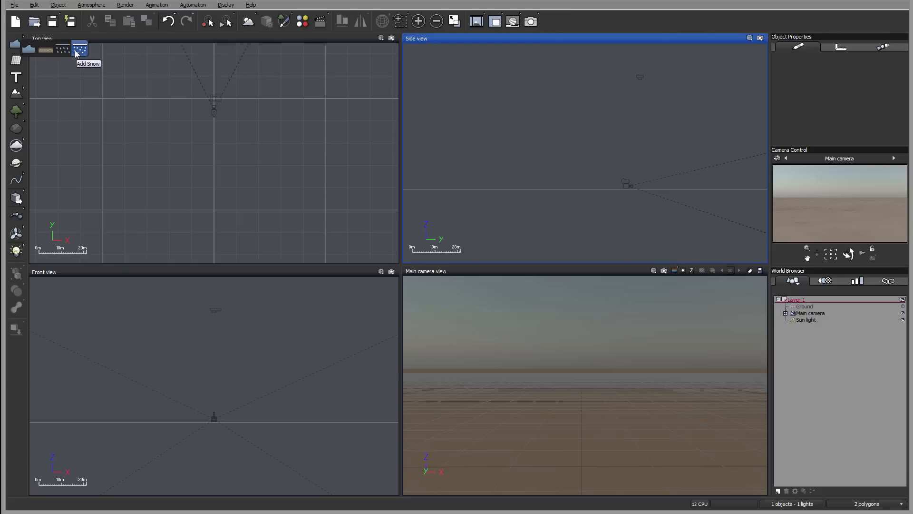
click(28, 50)
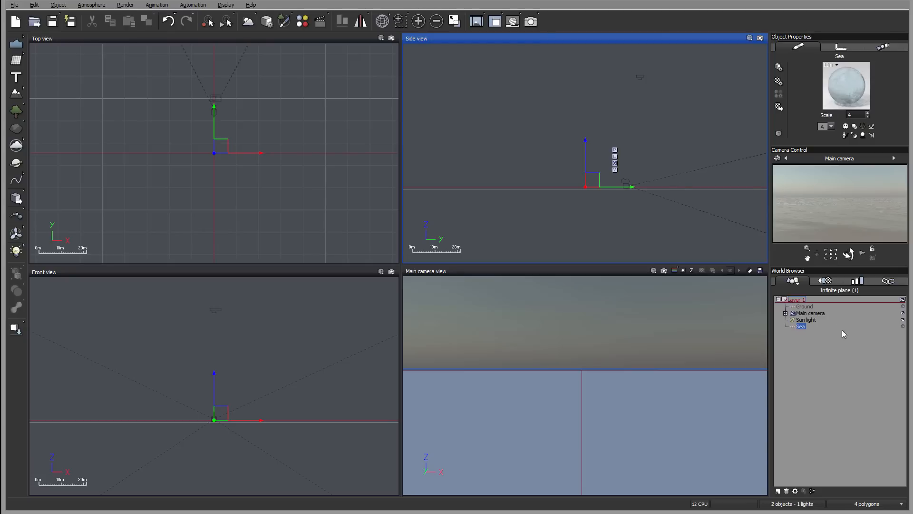
Assign the first rocky material from the Landscapes/TerrainScapes collection to the ground plane
click(809, 307)
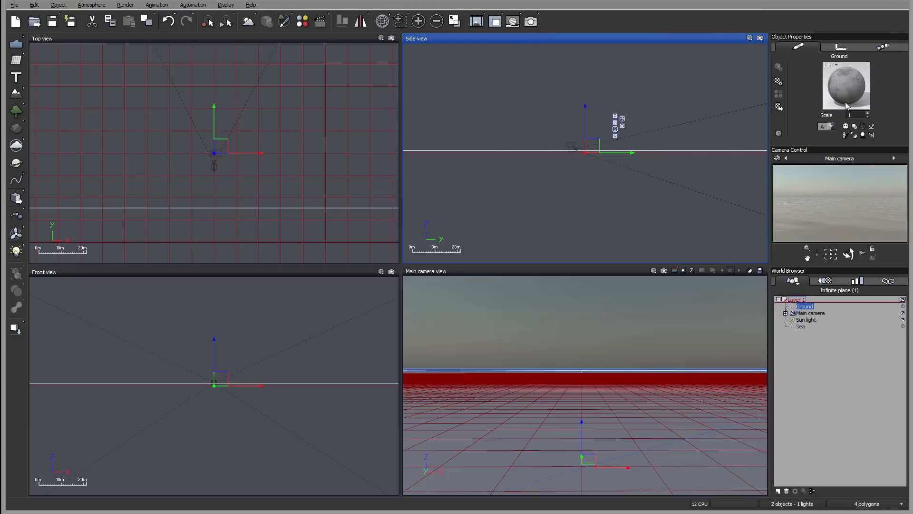
click(779, 106)
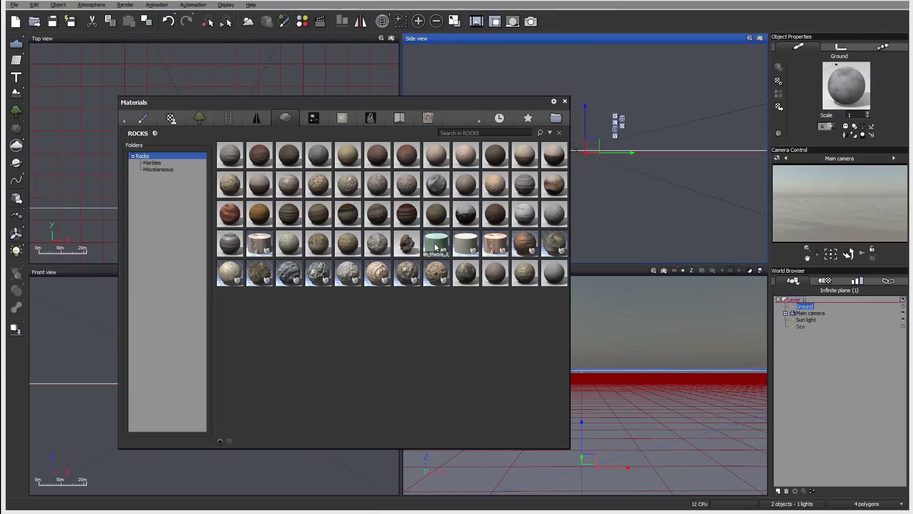
click(156, 134)
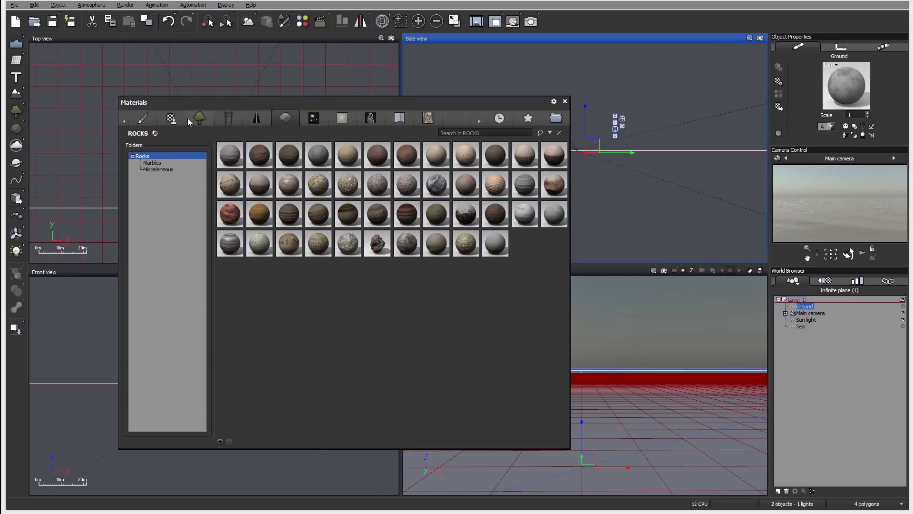
click(143, 118)
click(124, 121)
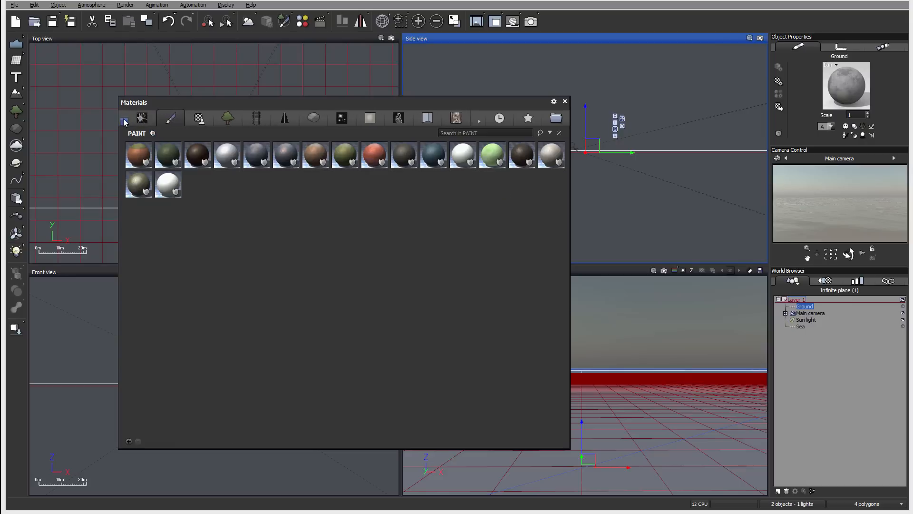
click(142, 118)
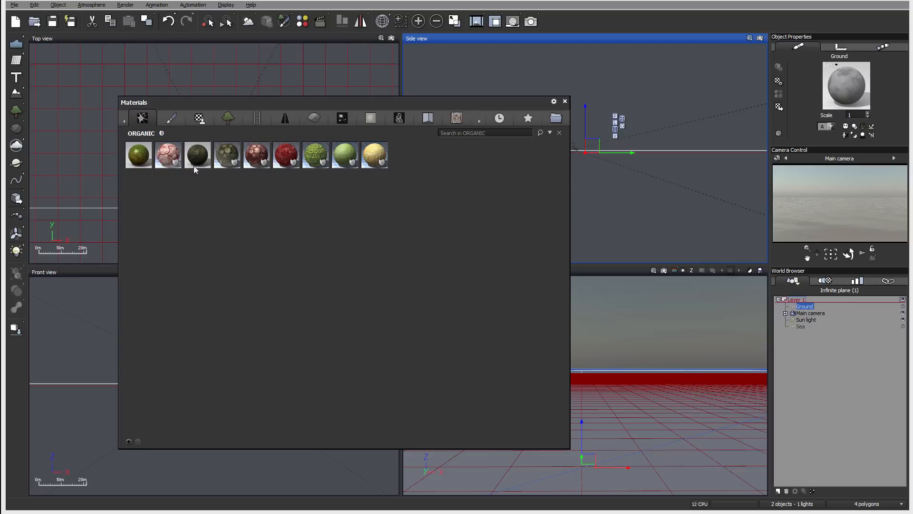
click(162, 133)
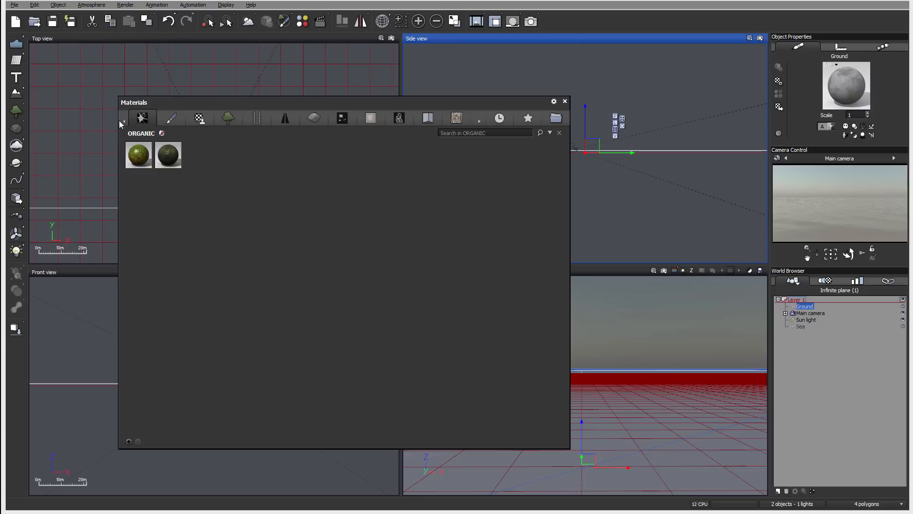
drag(124, 122, 124, 122)
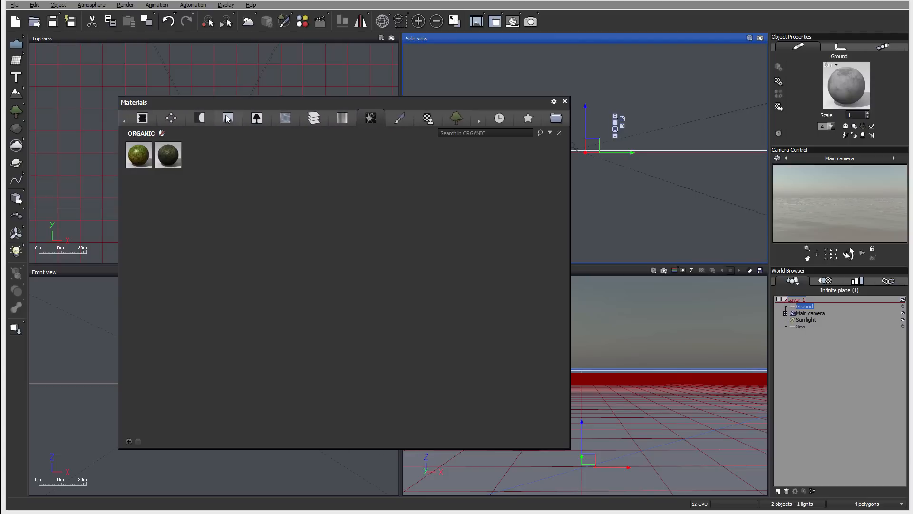
click(162, 134)
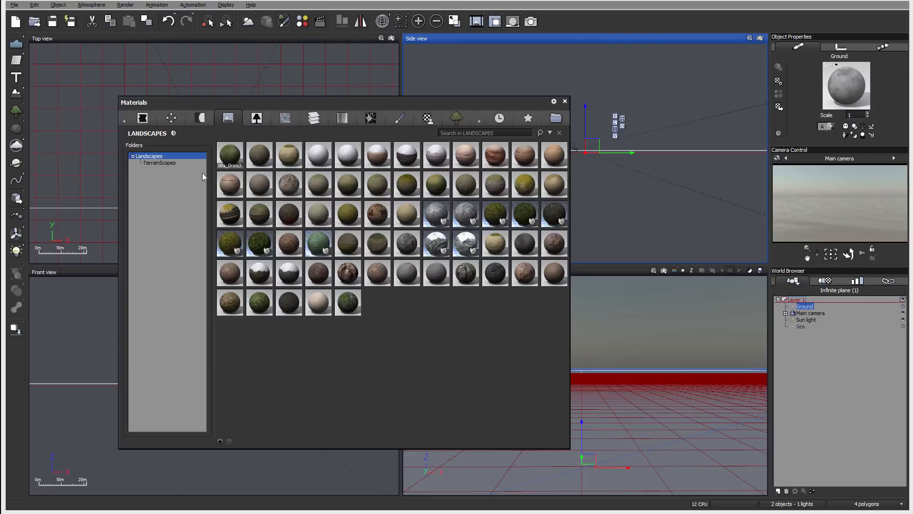
click(162, 162)
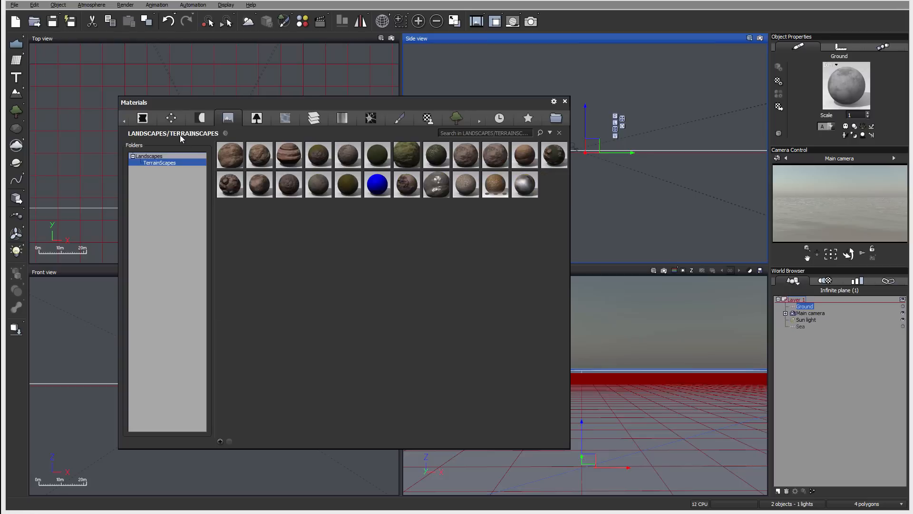
double_click(234, 159)
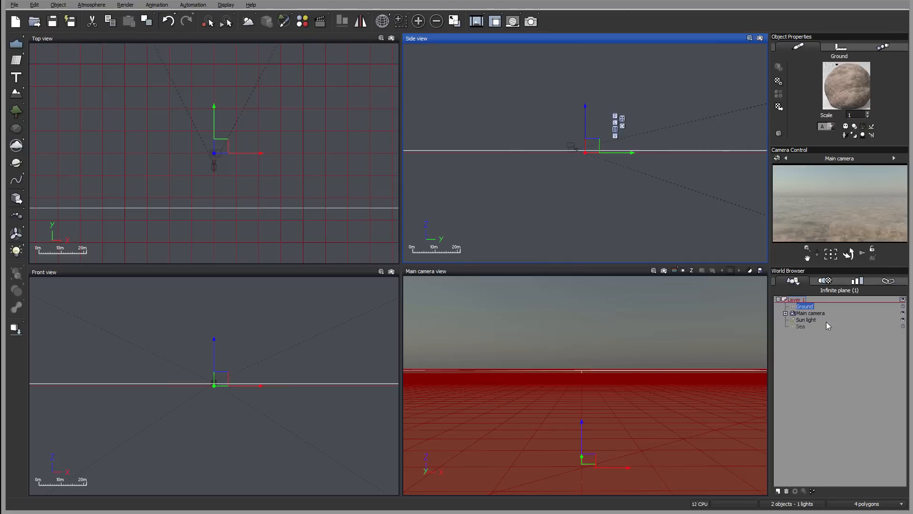
Lower the sea plane vertically to about 48 cm altitude, close to the ground plane
click(800, 327)
scroll(630, 142, up, 5)
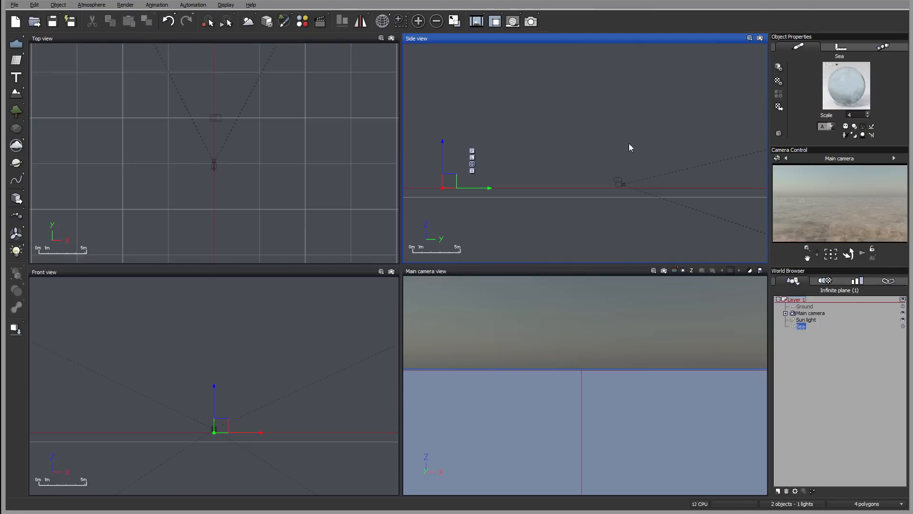
right_drag(515, 161, 639, 128)
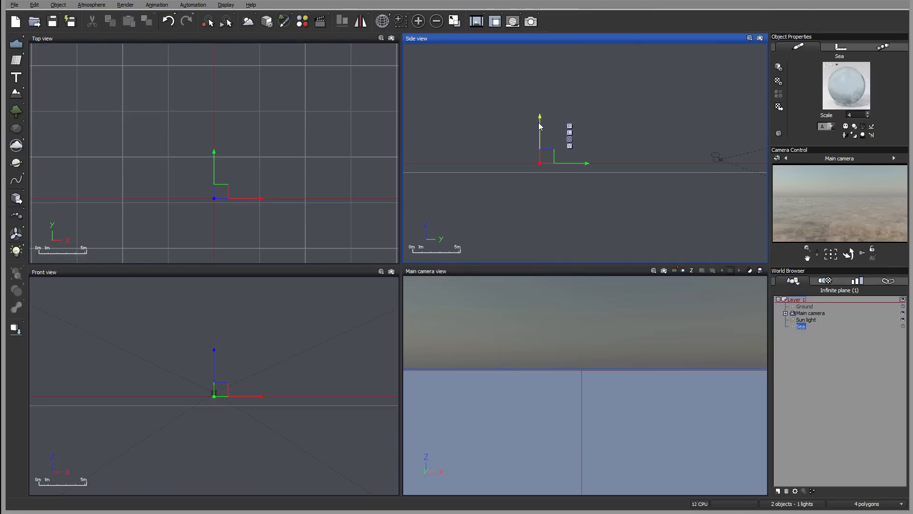
right_drag(540, 126, 537, 134)
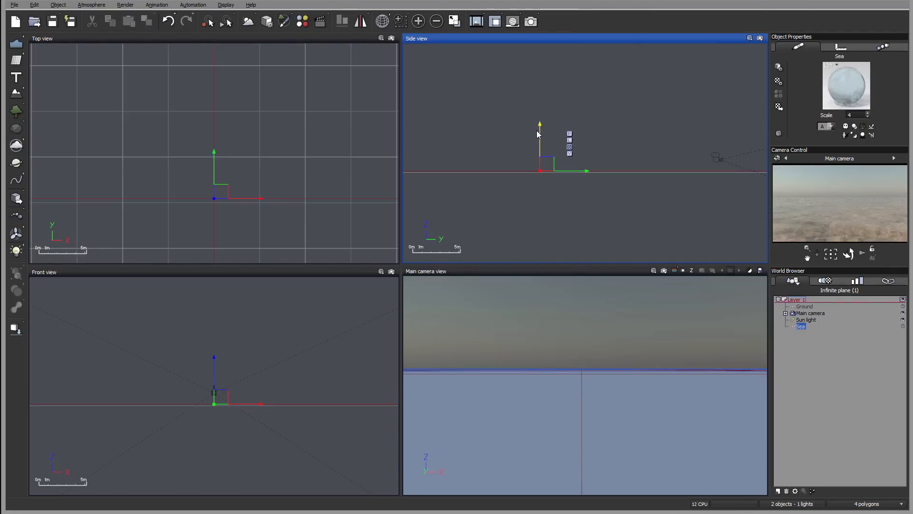
drag(537, 132, 538, 133)
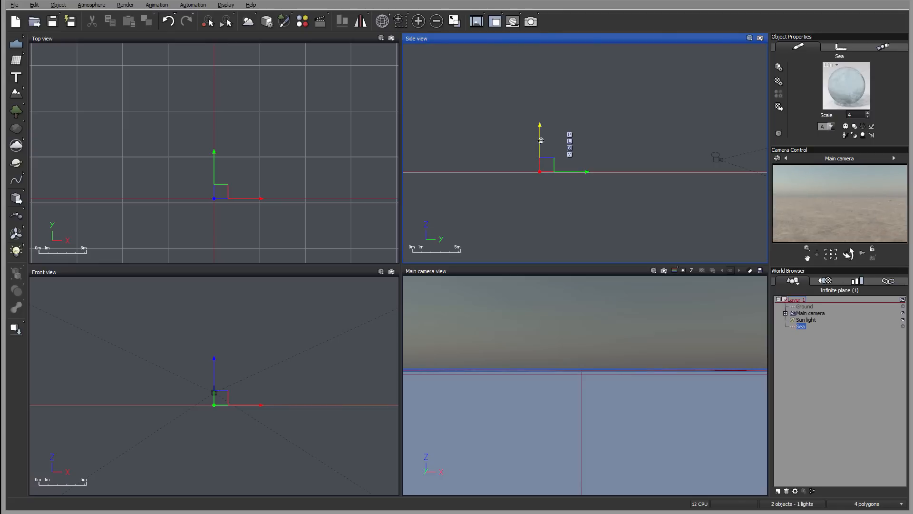
Examine the extent of the sea plane relative to the camera and sun in the side and top views
scroll(592, 137, down, 3)
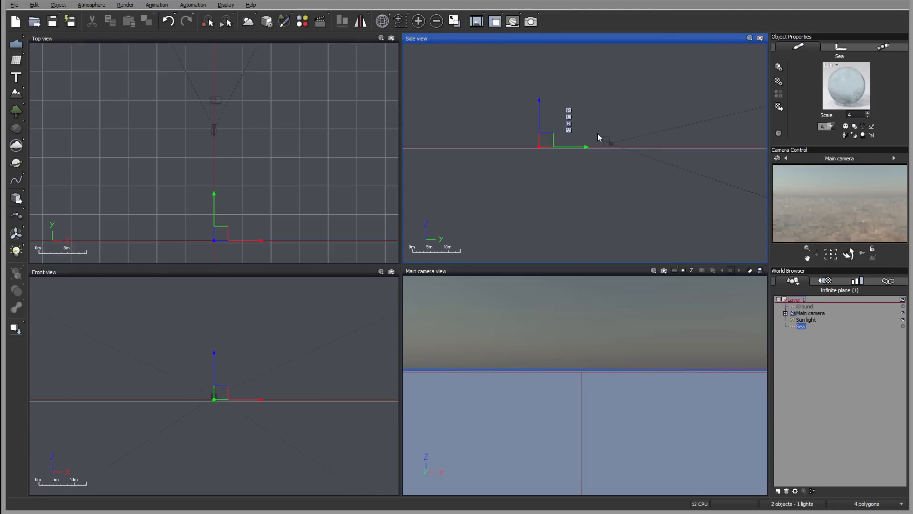
scroll(609, 164, down, 5)
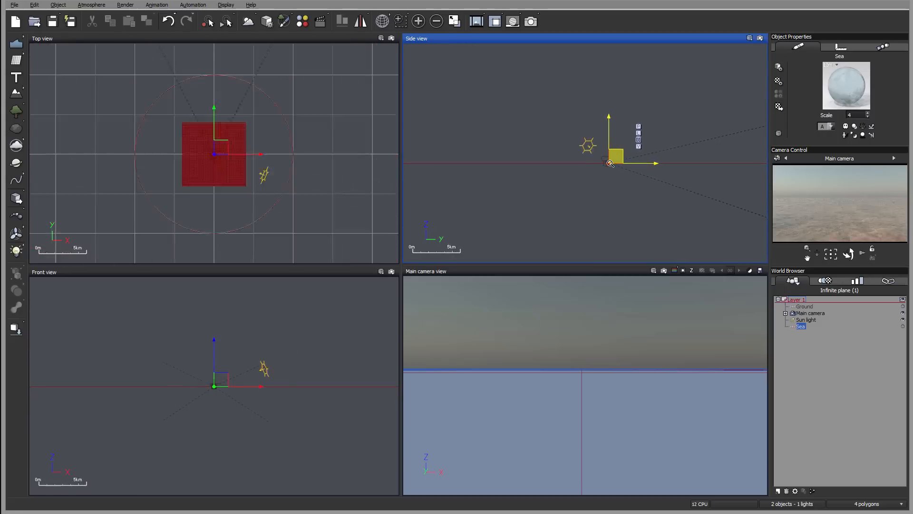
scroll(610, 163, down, 5)
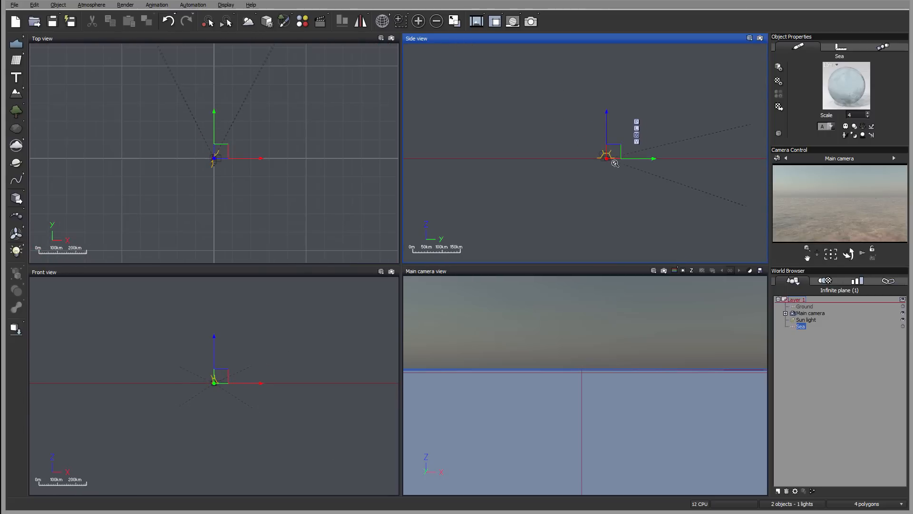
scroll(615, 163, up, 8)
right_drag(501, 94, 709, 219)
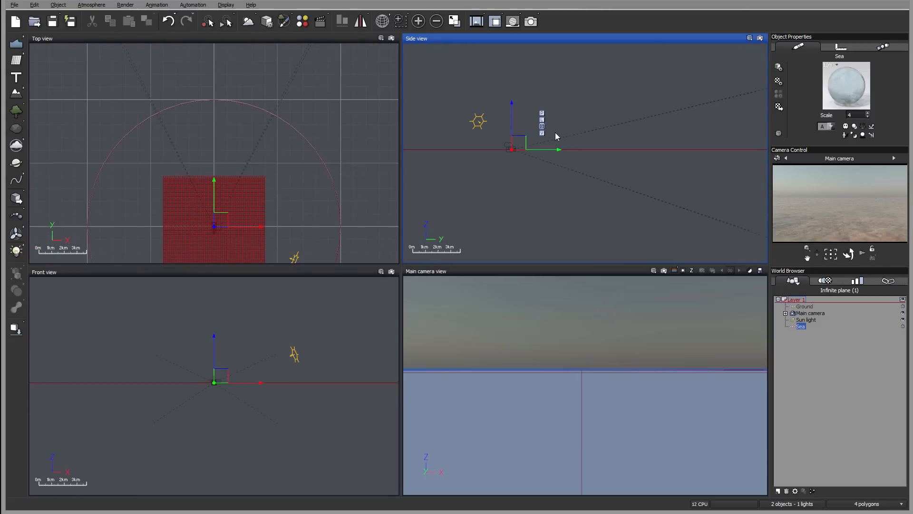
right_drag(555, 132, 634, 150)
scroll(618, 151, up, 6)
right_drag(648, 181, 609, 21)
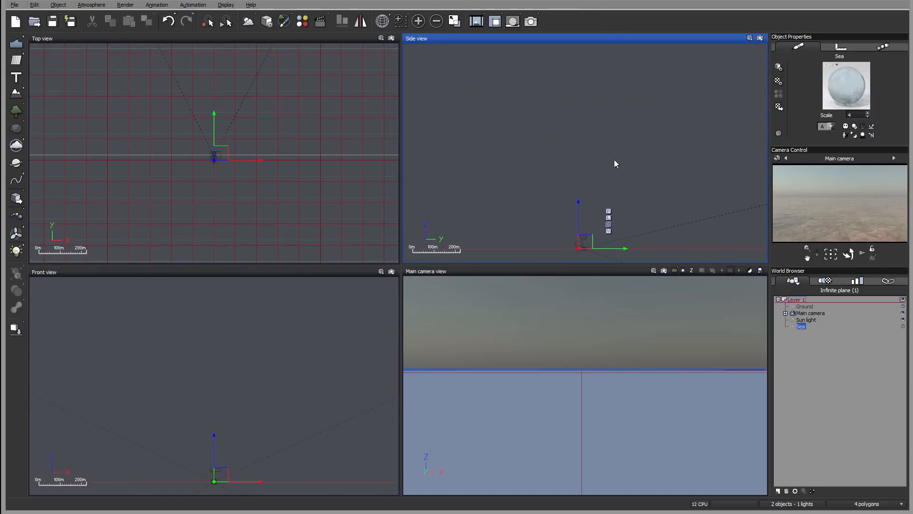
scroll(623, 168, down, 4)
scroll(292, 104, down, 3)
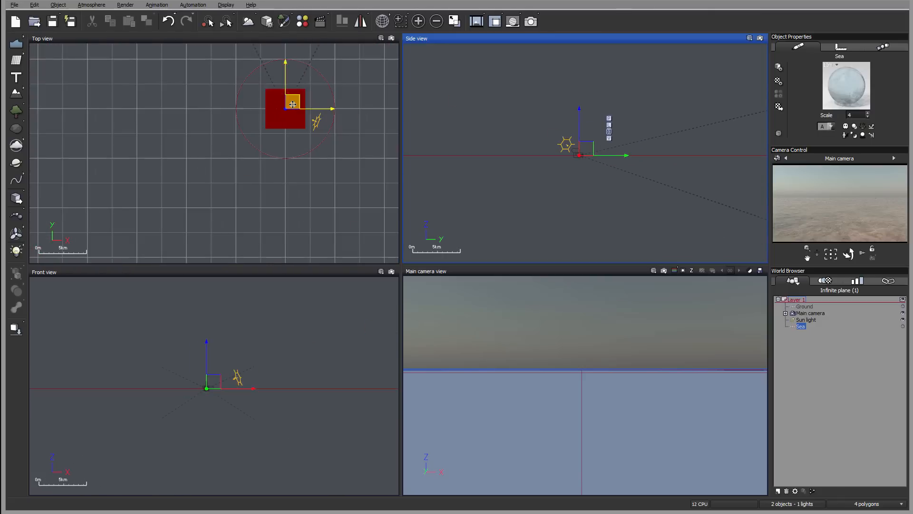
scroll(292, 104, up, 4)
right_drag(305, 106, 302, 168)
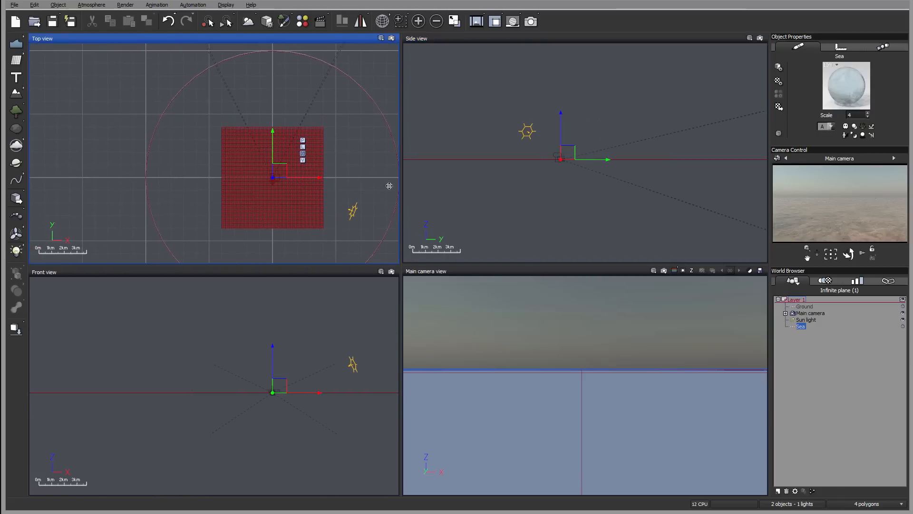
scroll(590, 143, up, 3)
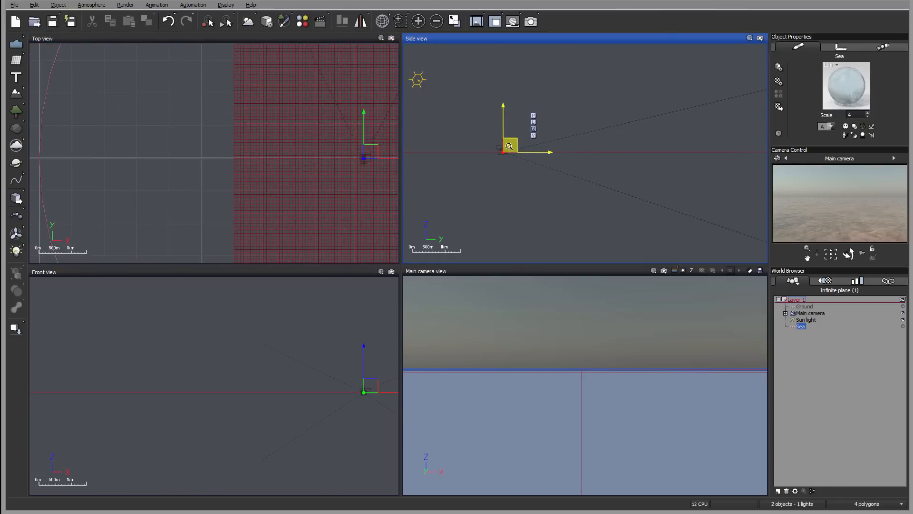
scroll(509, 146, up, 2)
right_drag(504, 153, 585, 114)
scroll(603, 130, up, 3)
scroll(544, 149, up, 3)
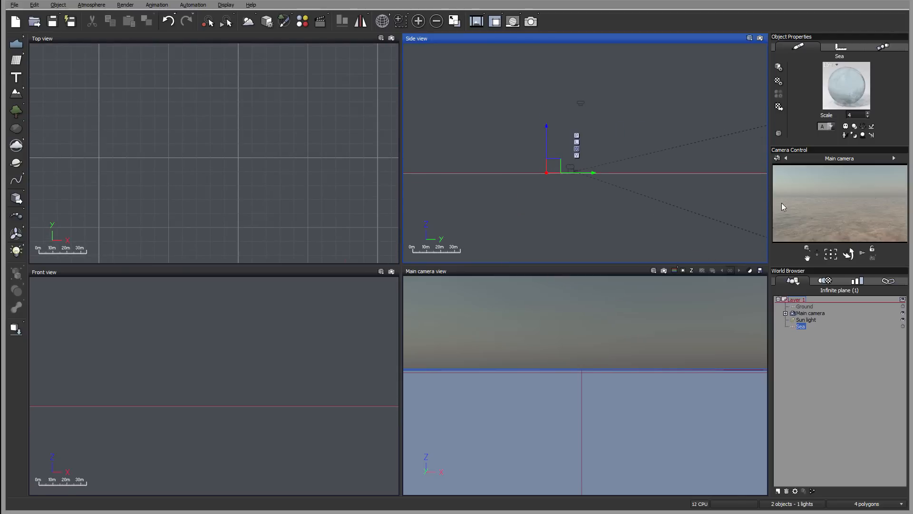
Enable the spherical scene option in the units and coordinates settings and reduce the scene radius
click(16, 5)
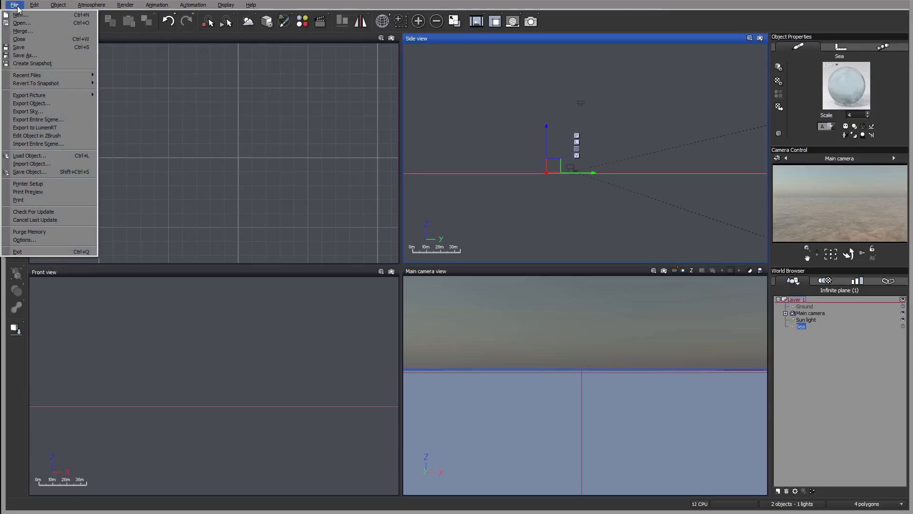
click(38, 240)
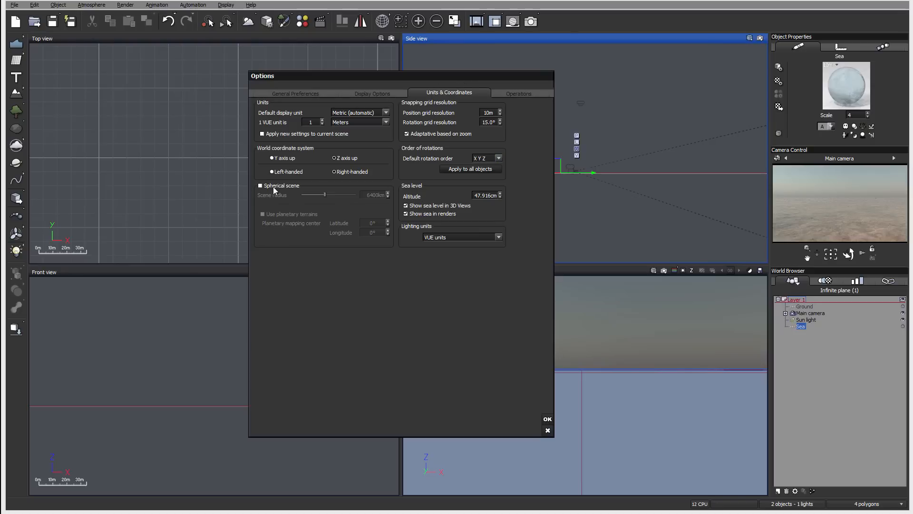
click(261, 186)
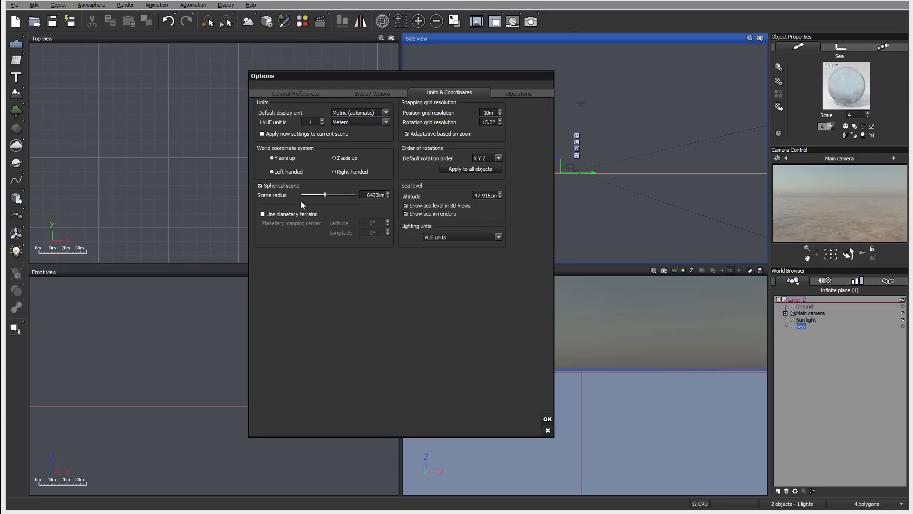
double_click(375, 195)
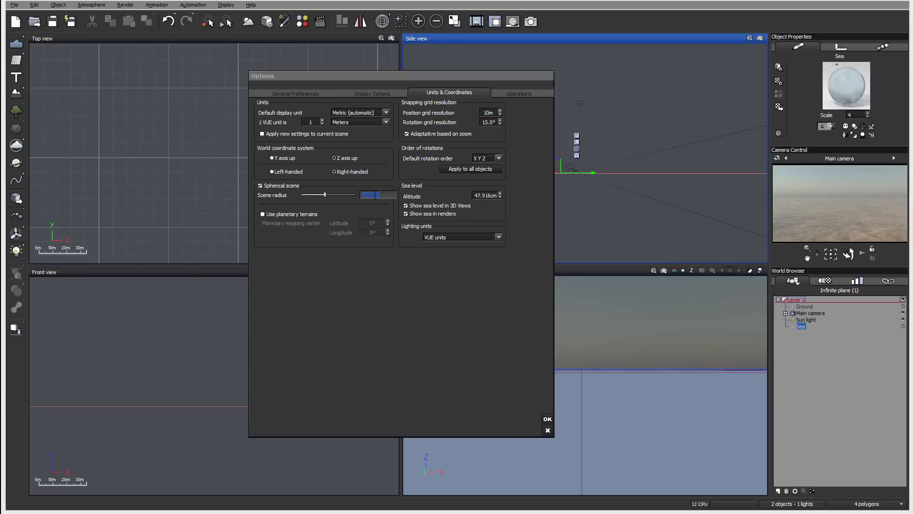
click(369, 195)
text(3)
click(547, 418)
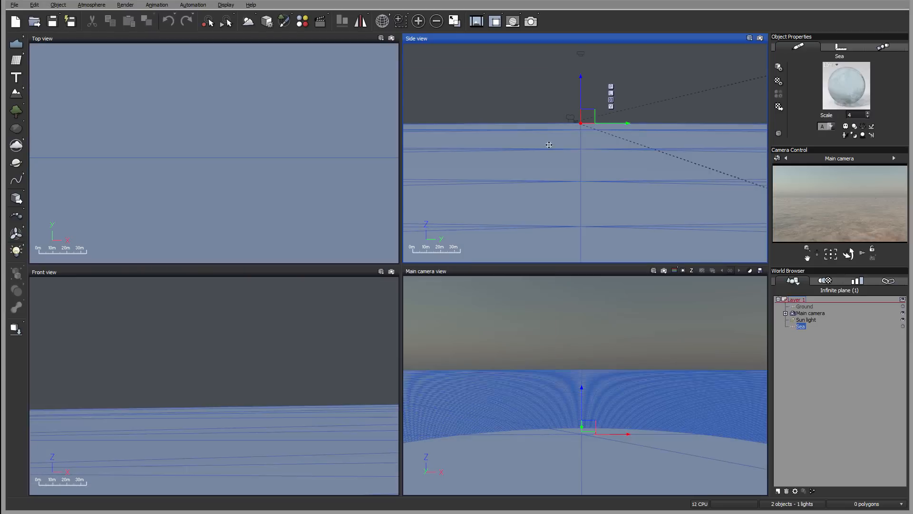
scroll(607, 142, down, 10)
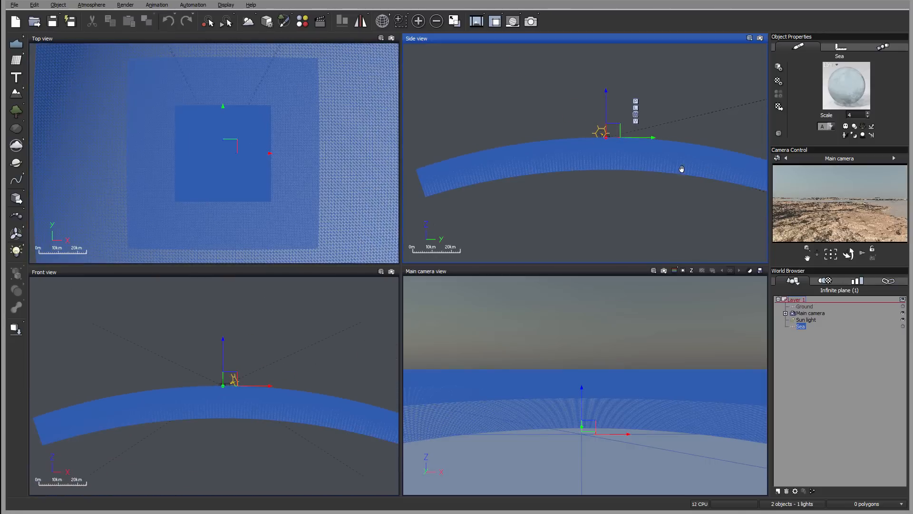
Enable planetary terrains for the spherical scene in the units and coordinates settings and accept the change to infinite procedural terrains
right_drag(678, 171, 645, 187)
scroll(614, 160, up, 6)
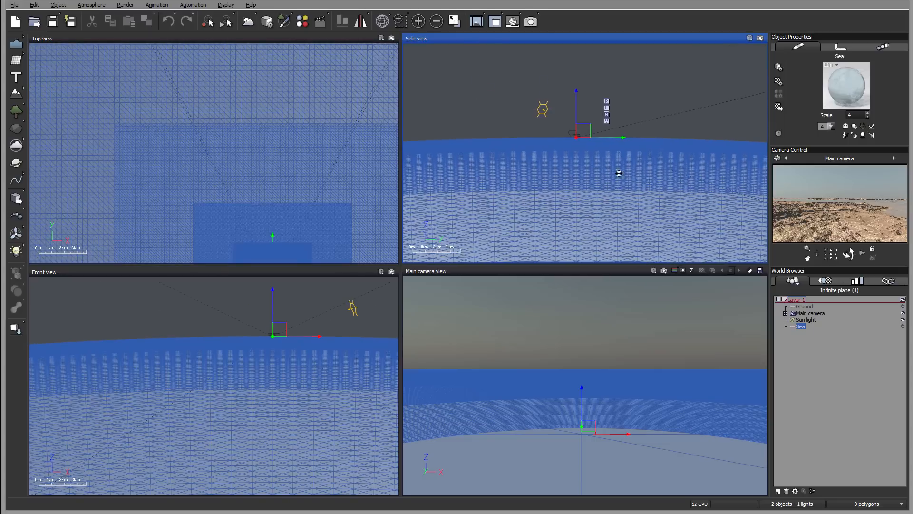
right_drag(591, 138, 586, 152)
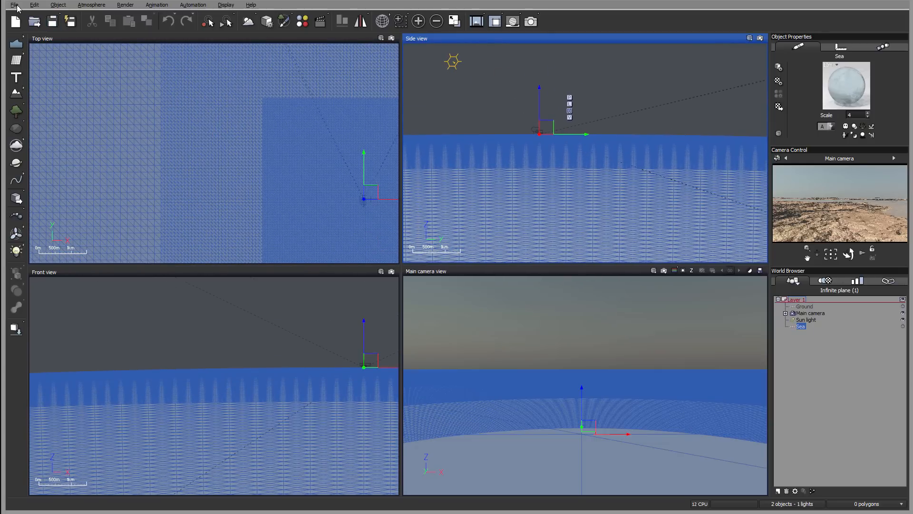
click(16, 6)
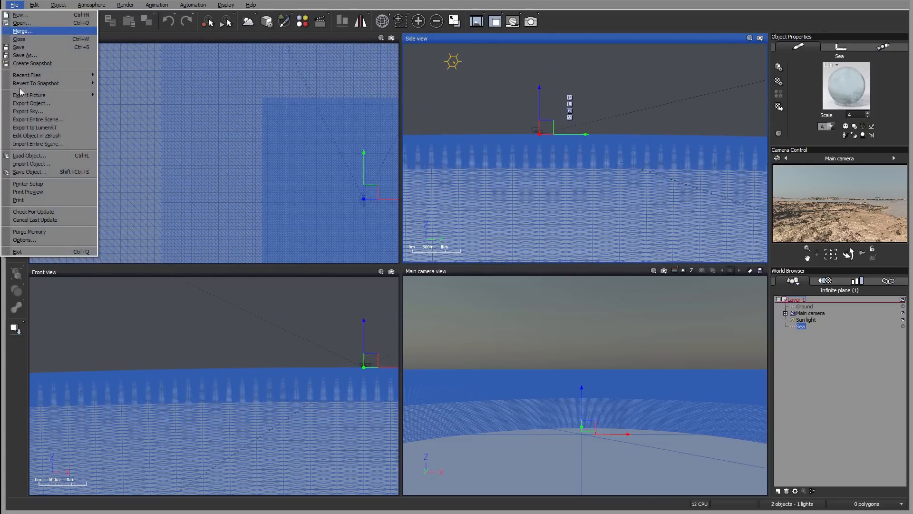
click(25, 239)
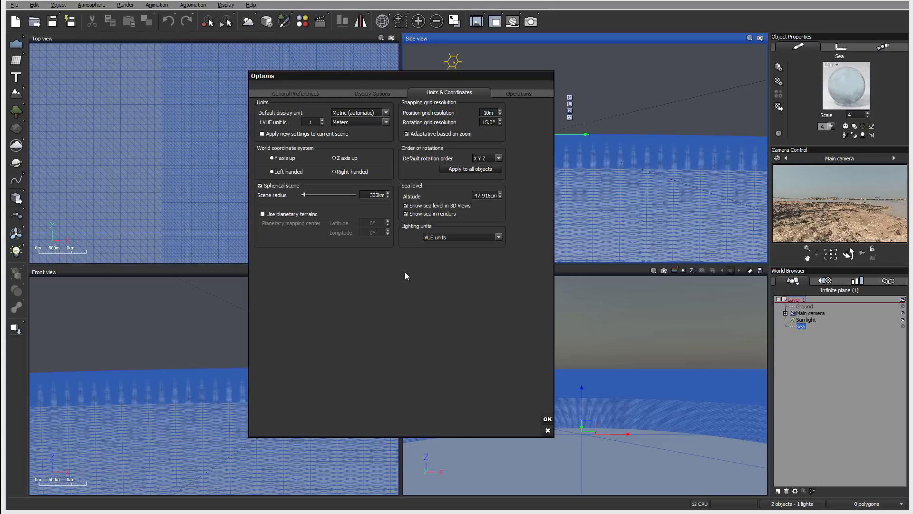
click(274, 215)
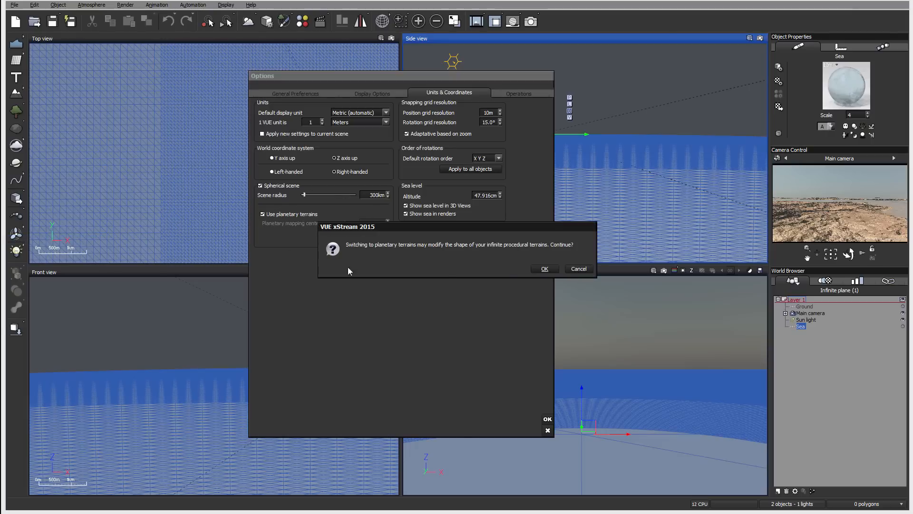
click(543, 269)
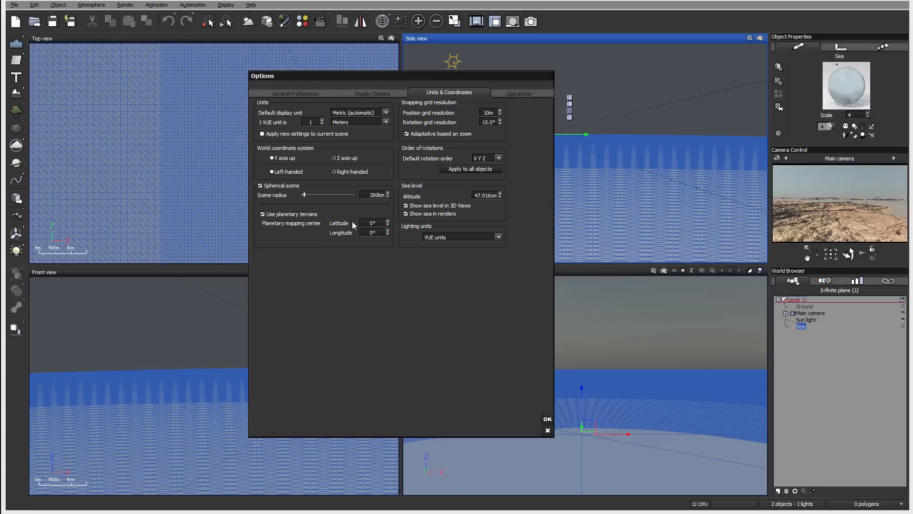
key(Return)
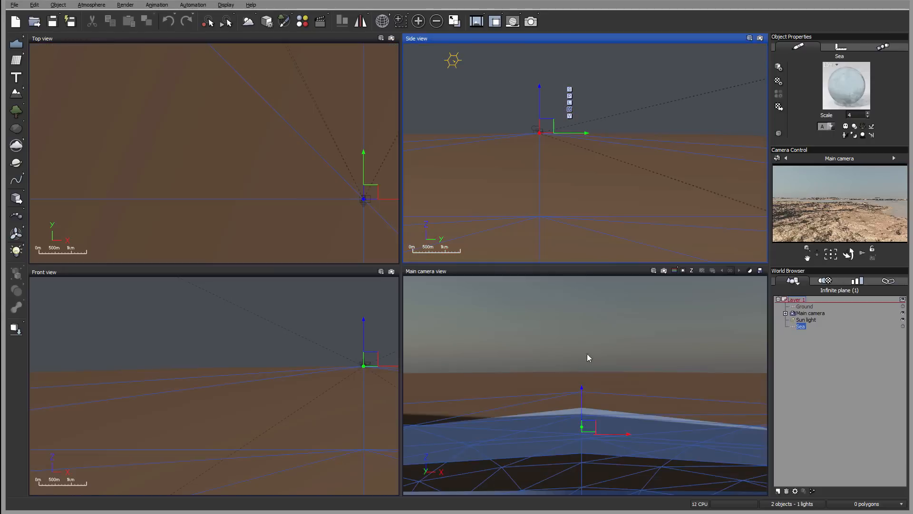
Examine the spherical sea in the side view, from the whole planet down to the camera's position on its surface
scroll(595, 109, down, 10)
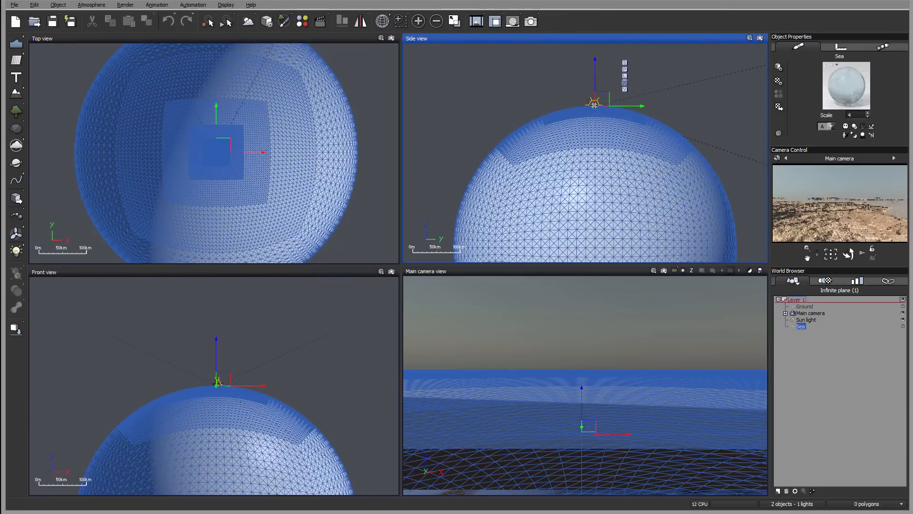
scroll(612, 132, up, 3)
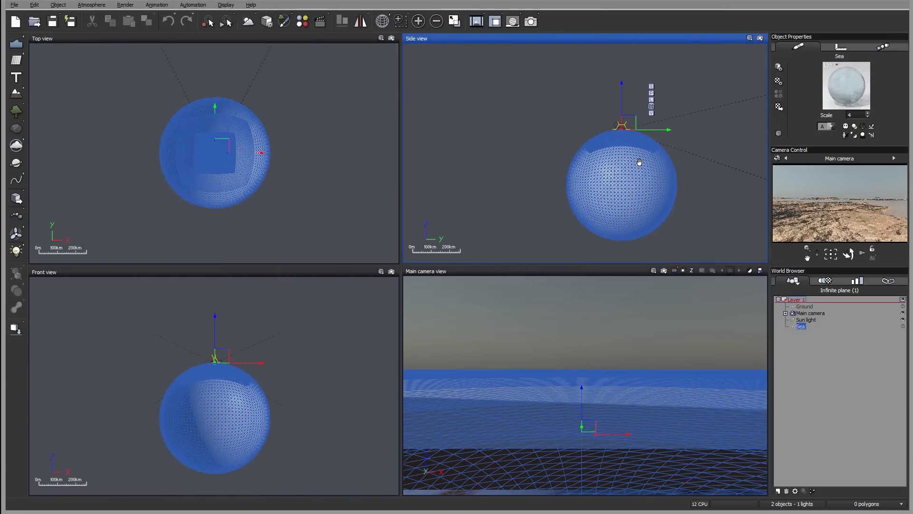
scroll(600, 159, up, 5)
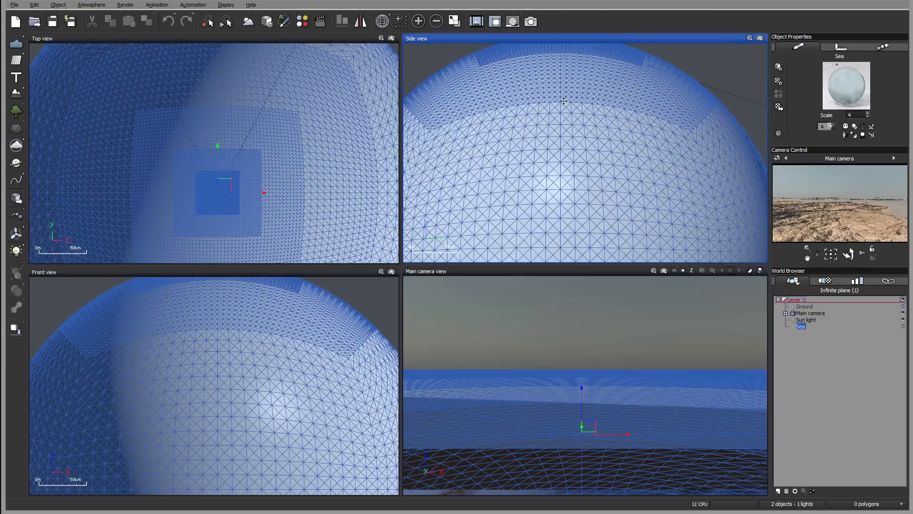
scroll(626, 160, up, 5)
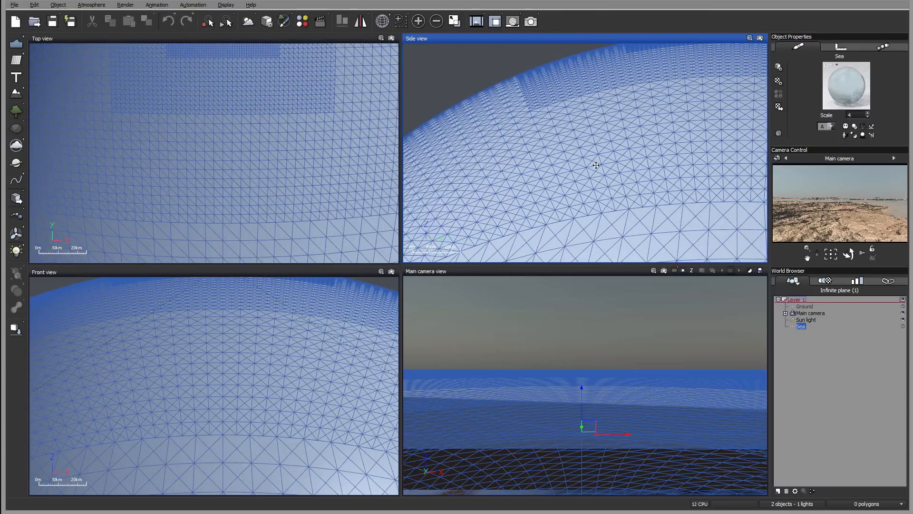
scroll(596, 165, down, 5)
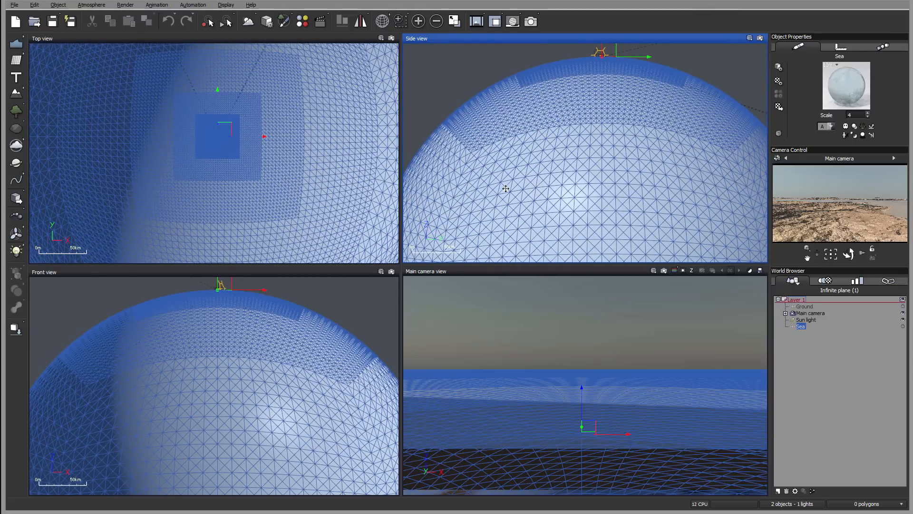
scroll(615, 161, up, 5)
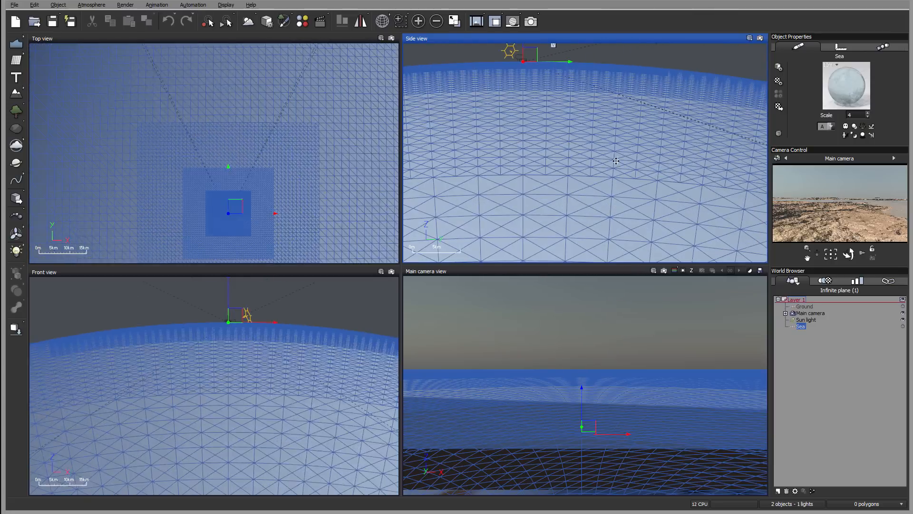
scroll(615, 161, up, 4)
scroll(557, 154, up, 3)
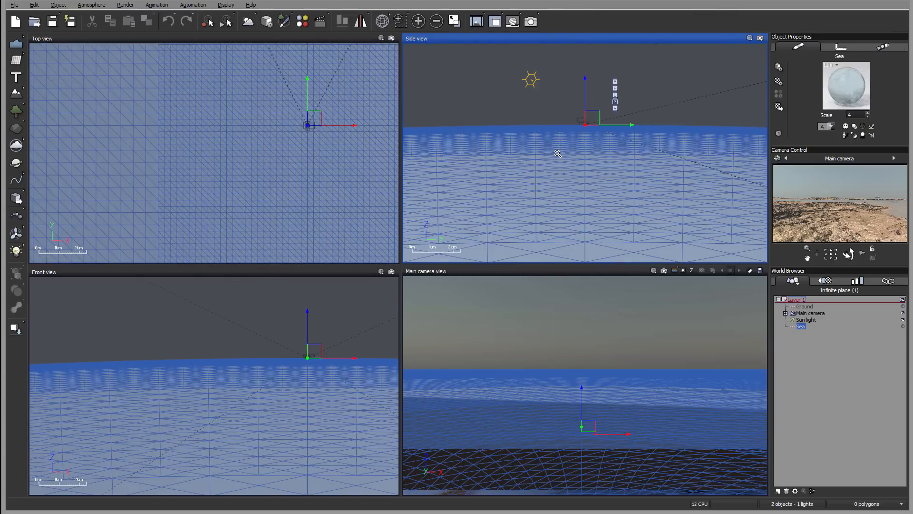
scroll(557, 153, up, 4)
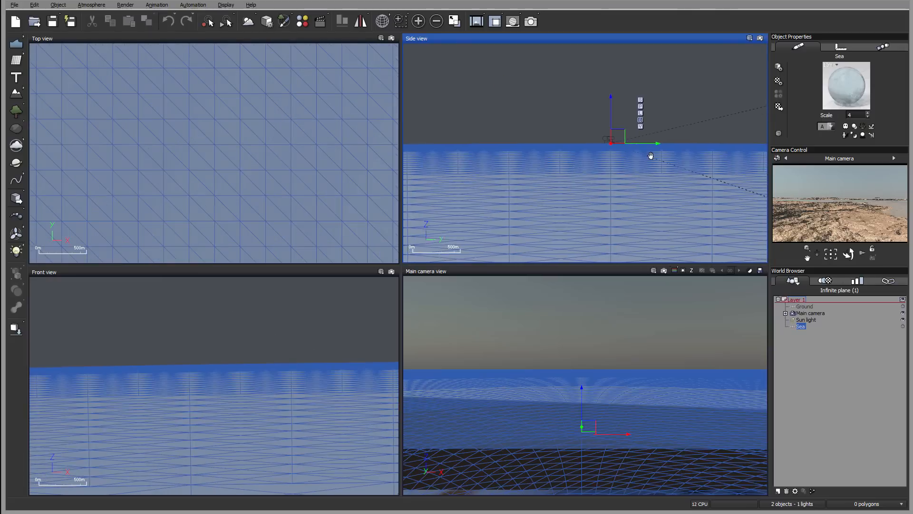
right_drag(651, 156, 615, 166)
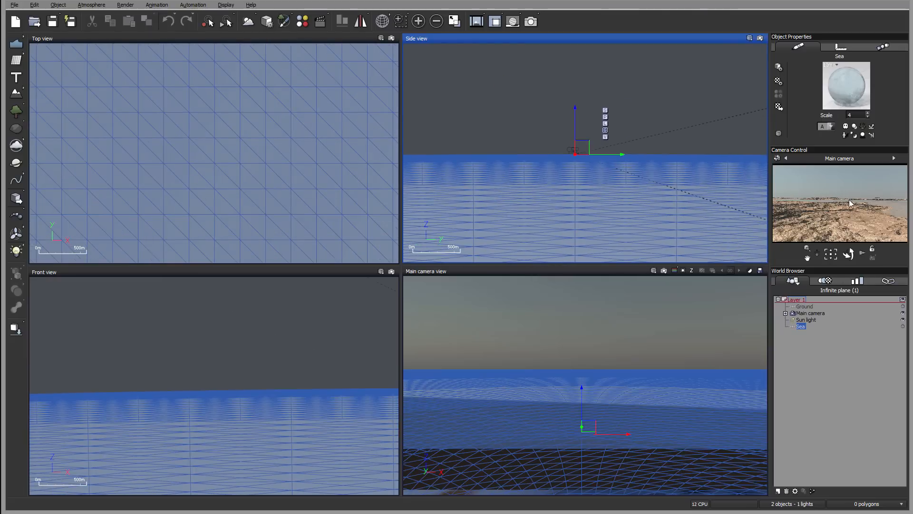
scroll(583, 129, up, 6)
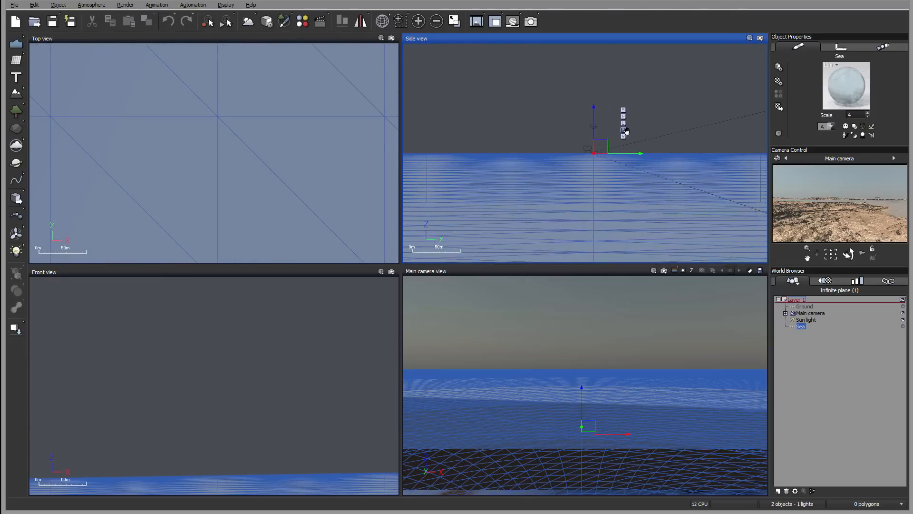
scroll(584, 129, up, 5)
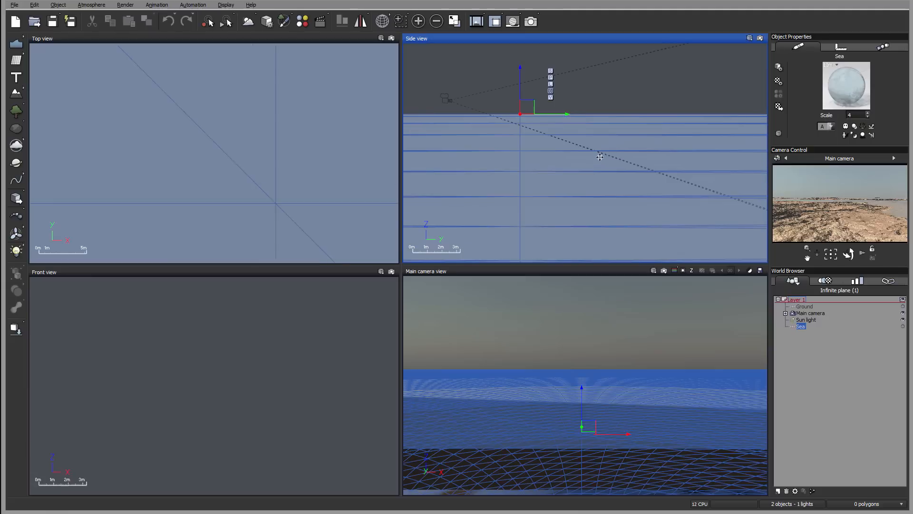
right_drag(600, 160, 620, 169)
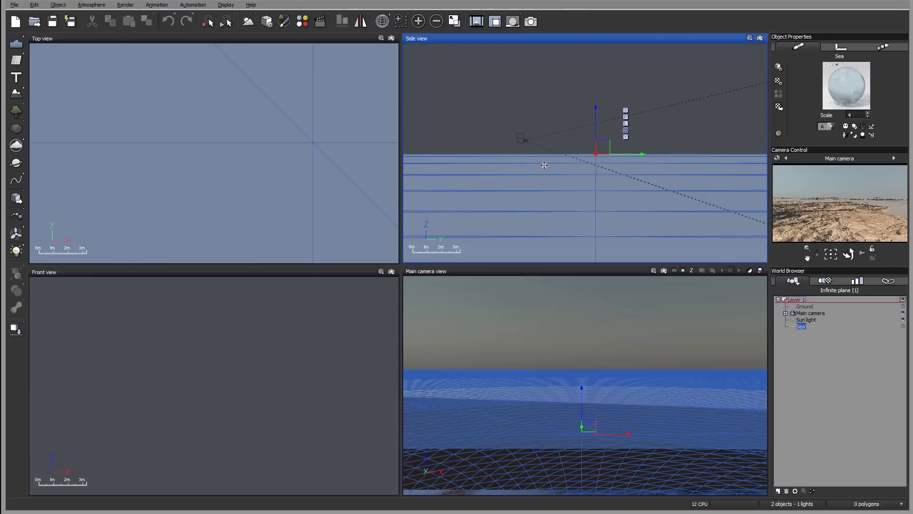
scroll(612, 140, down, 3)
Select the main camera, move it up and back from the planet's surface in the side view, and rotate its viewing direction
click(811, 313)
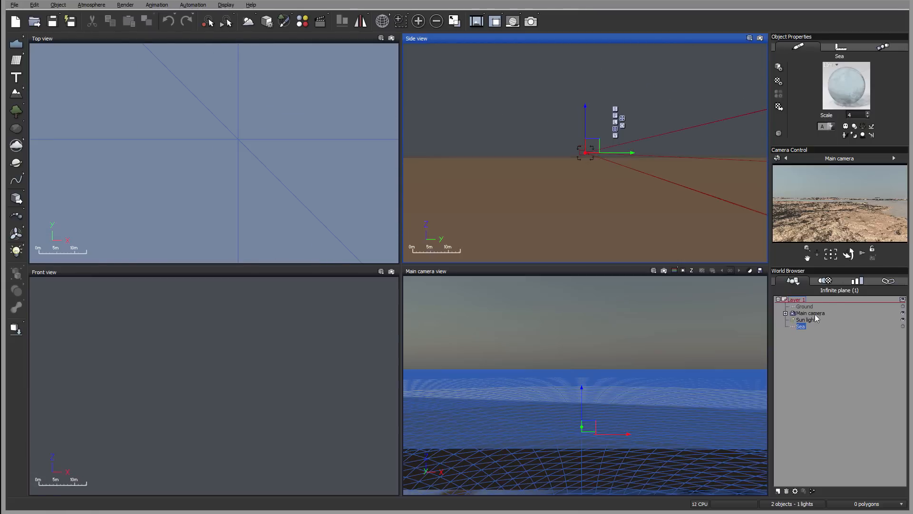
scroll(621, 124, down, 2)
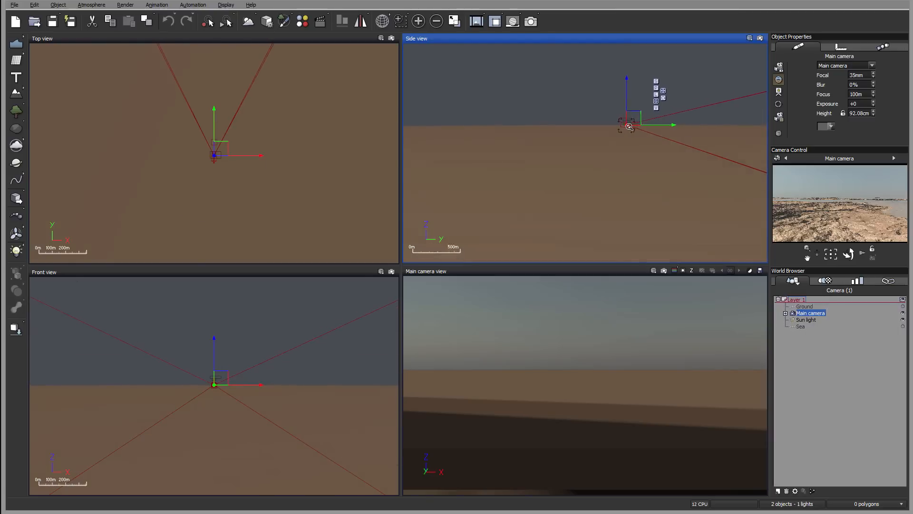
scroll(628, 123, down, 10)
drag(637, 119, 455, 84)
drag(849, 254, 849, 282)
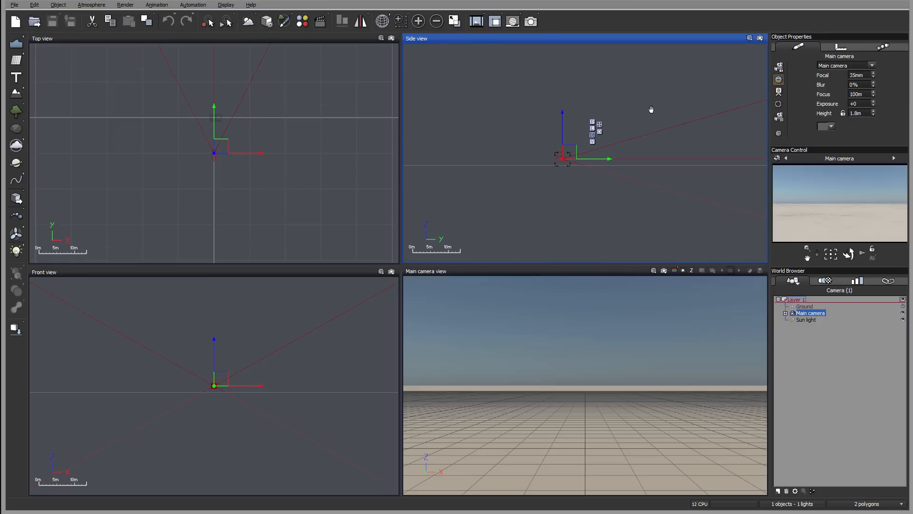
Review the spherical scene and sea level options in the new scene's units and coordinates settings without changing them
right_drag(651, 109, 645, 108)
scroll(642, 111, up, 6)
right_drag(502, 161, 660, 137)
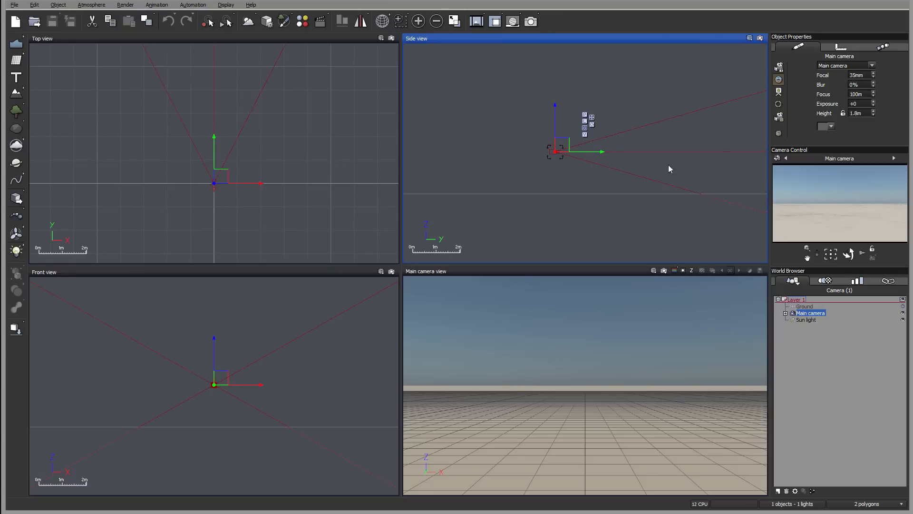
right_drag(503, 137, 495, 153)
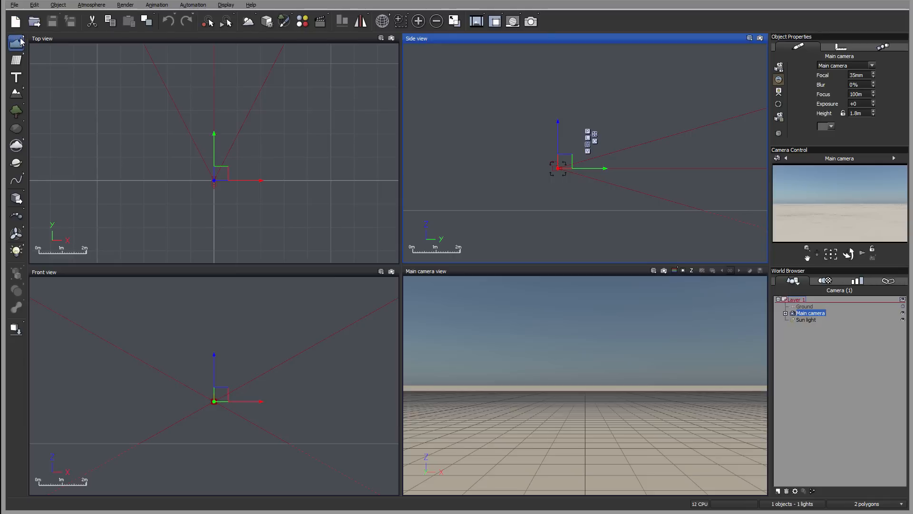
click(14, 5)
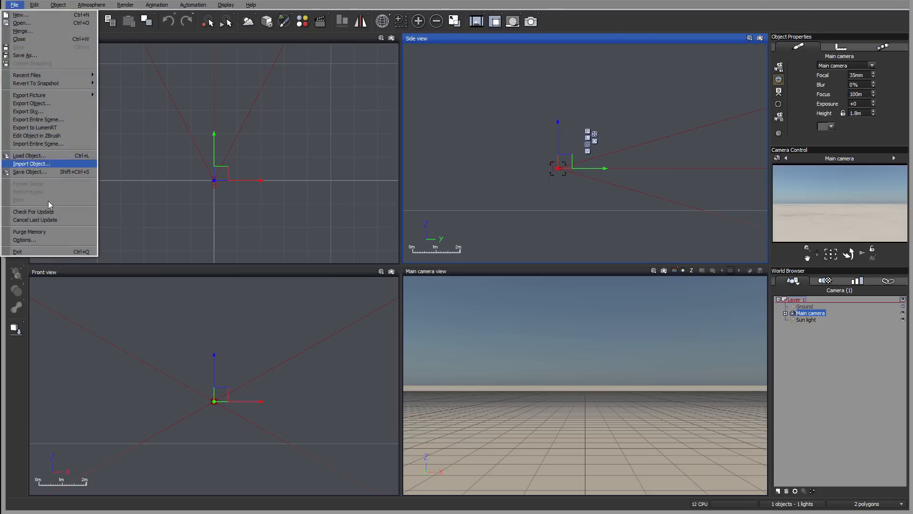
click(29, 240)
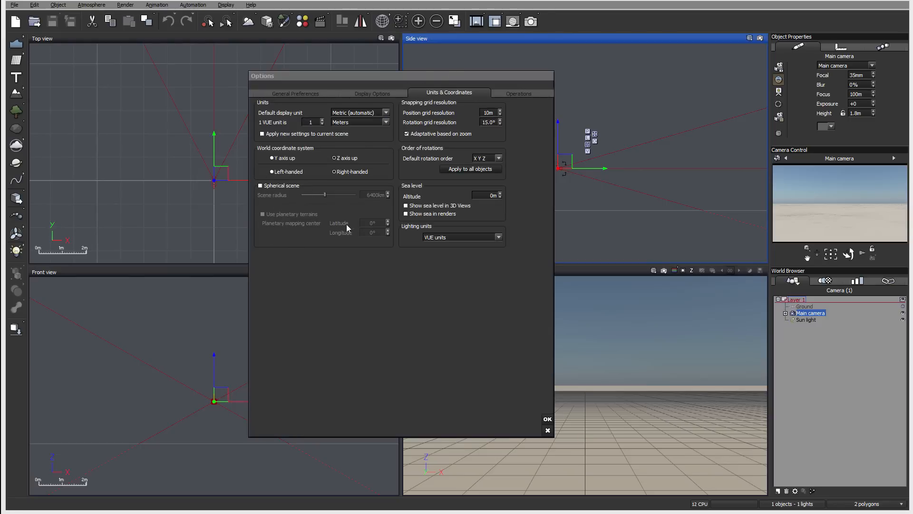
click(548, 430)
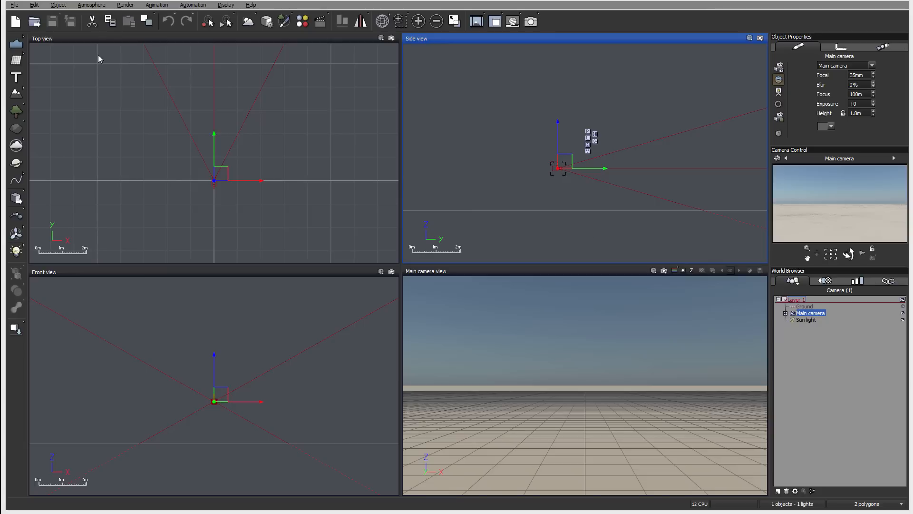
Add an infinite plane to the scene and lower it vertically to just above the ground plane
click(21, 38)
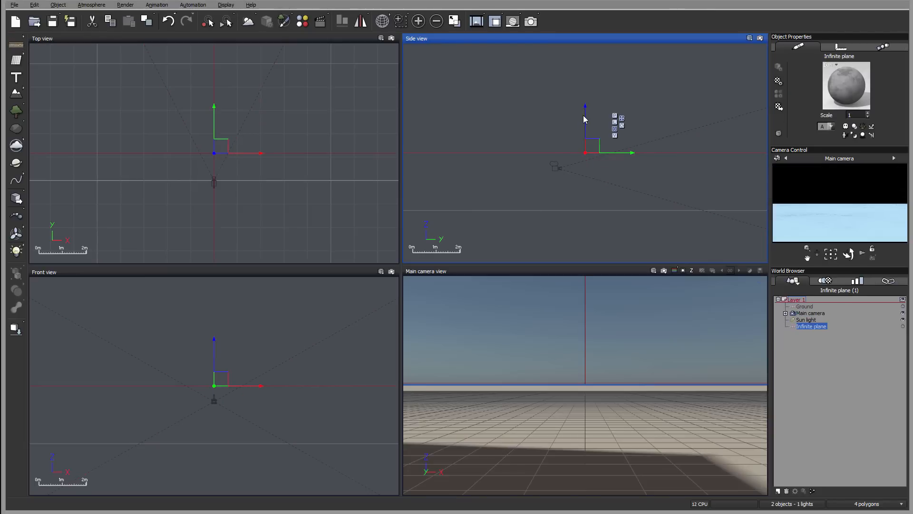
drag(584, 120, 580, 168)
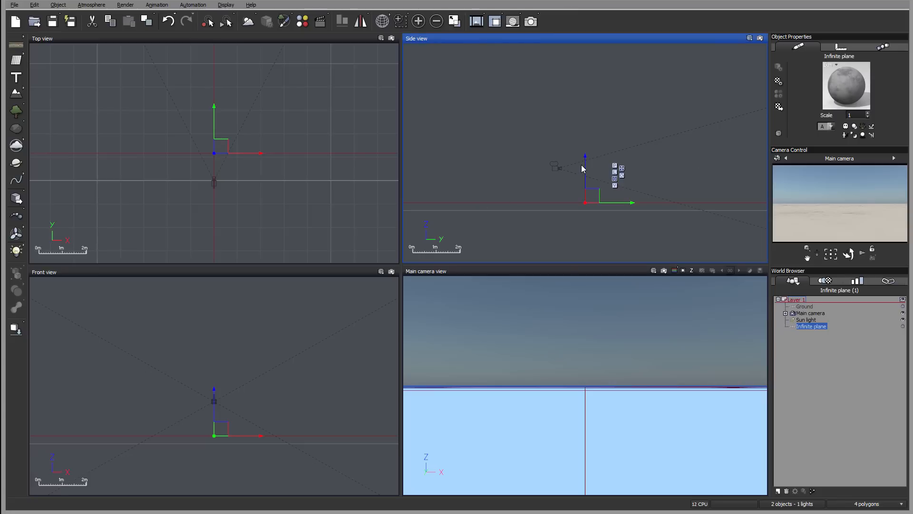
drag(584, 166, 585, 167)
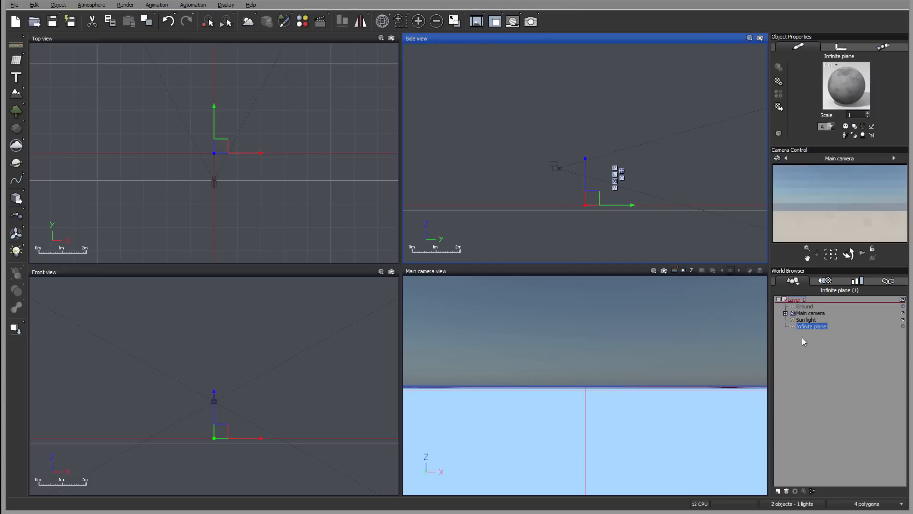
Assign the first second-row rock material from Landscapes/TerrainScapes to the ground plane and raise the ground to just below the infinite plane
click(804, 306)
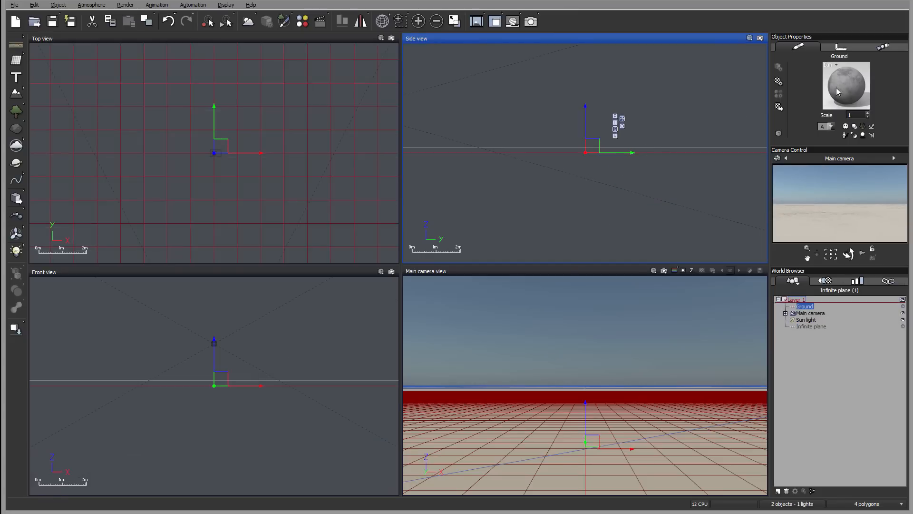
click(778, 107)
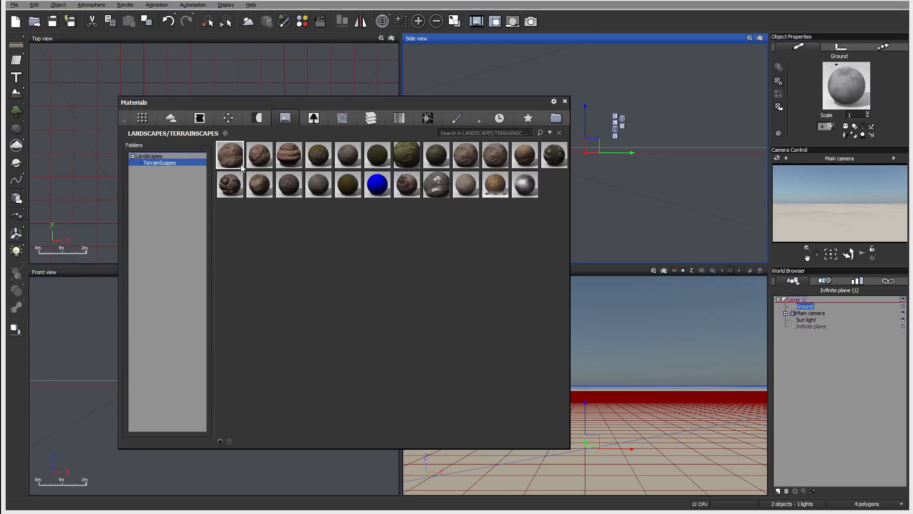
double_click(232, 192)
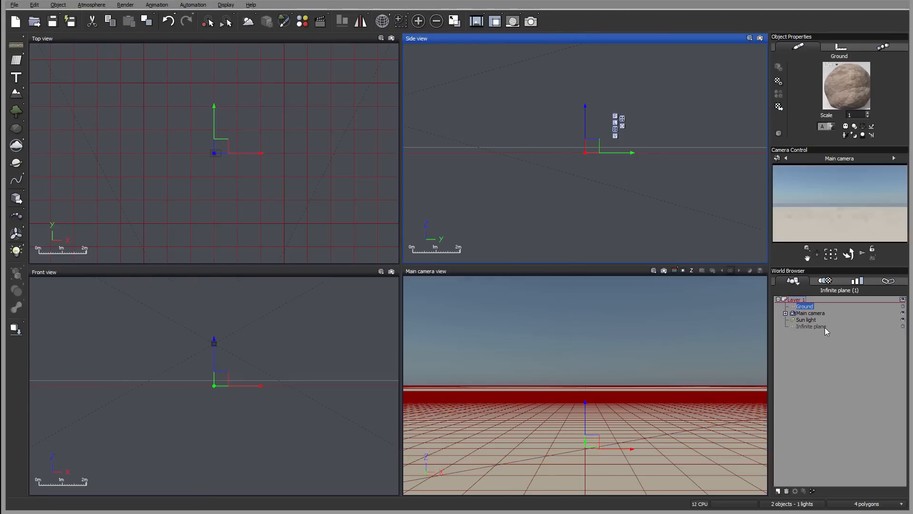
scroll(665, 143, up, 3)
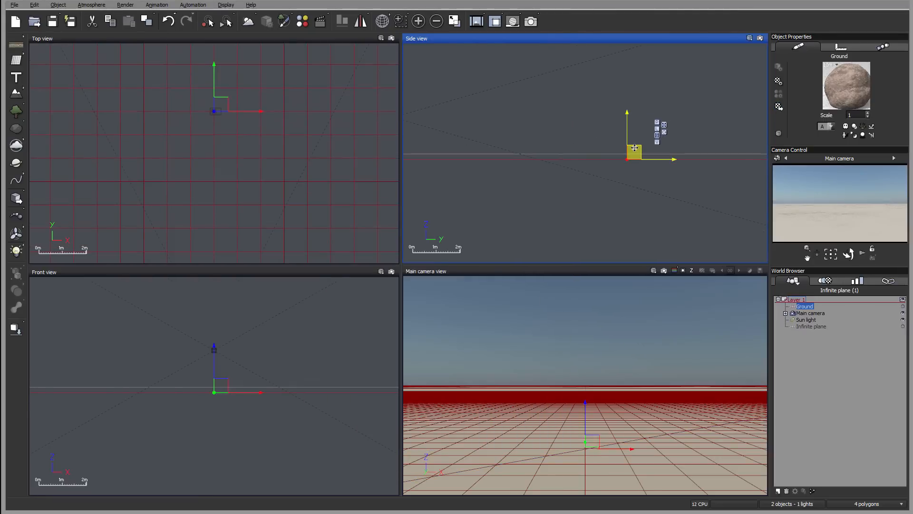
drag(615, 145, 615, 134)
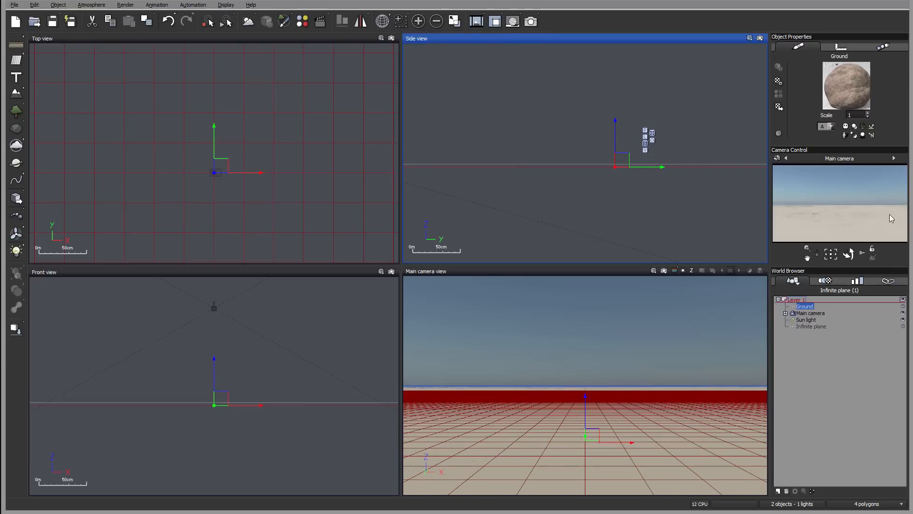
Remove the infinite plane from the scene, keeping the rock-textured ground
right_drag(564, 117, 605, 101)
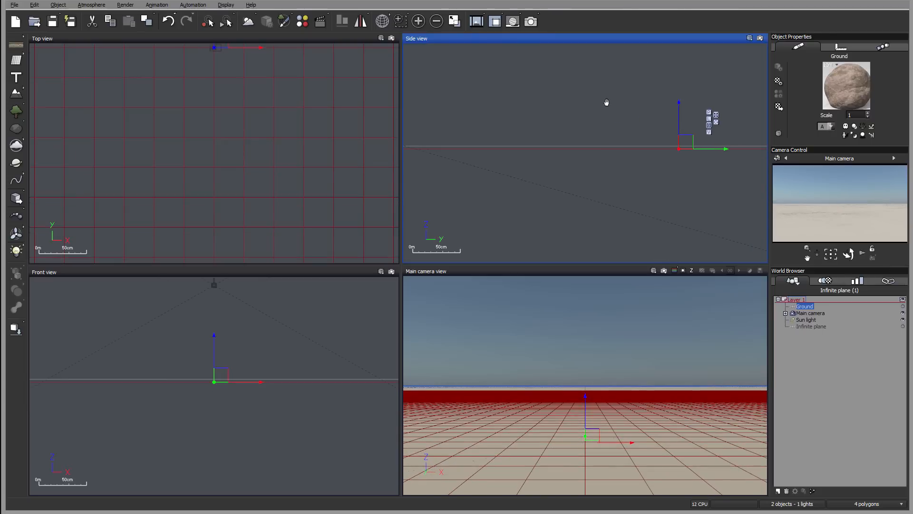
click(810, 326)
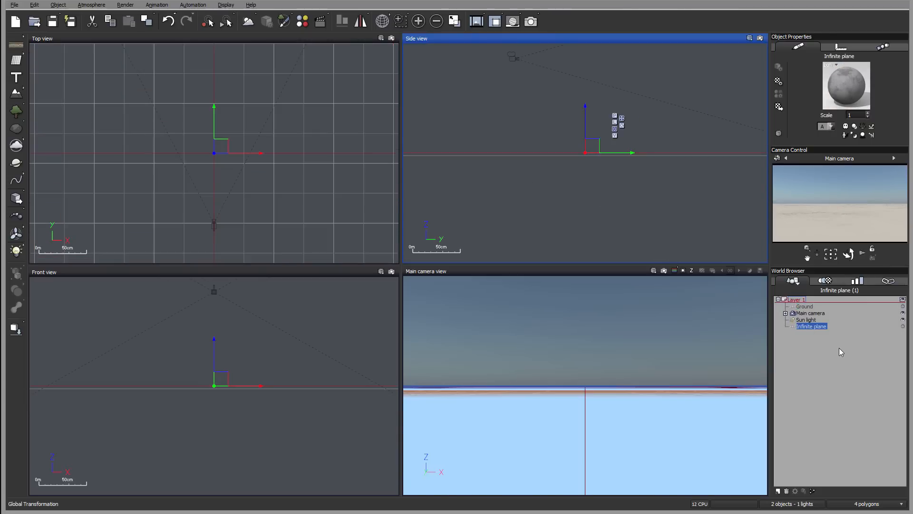
key(Delete)
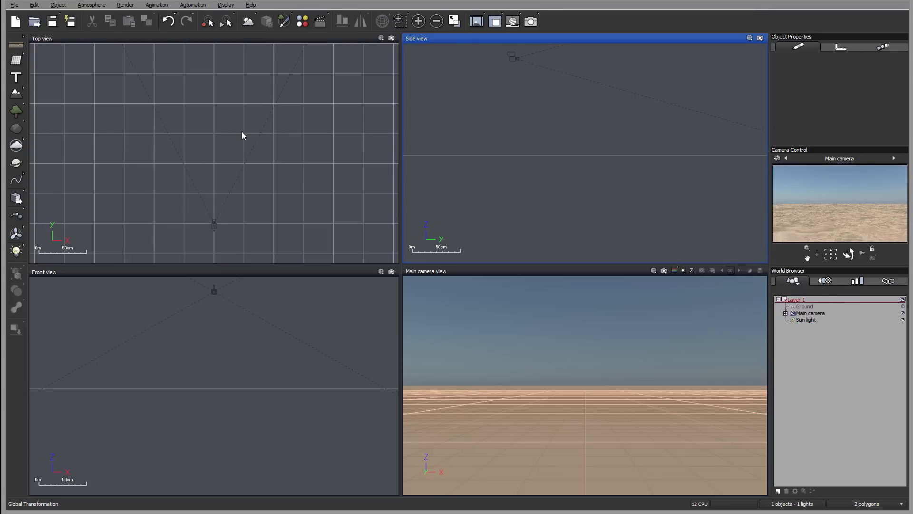
Add rain to the scene and review its Rain & Snow settings in the Atmosphere Editor, keeping the default values
right_drag(242, 135, 300, 133)
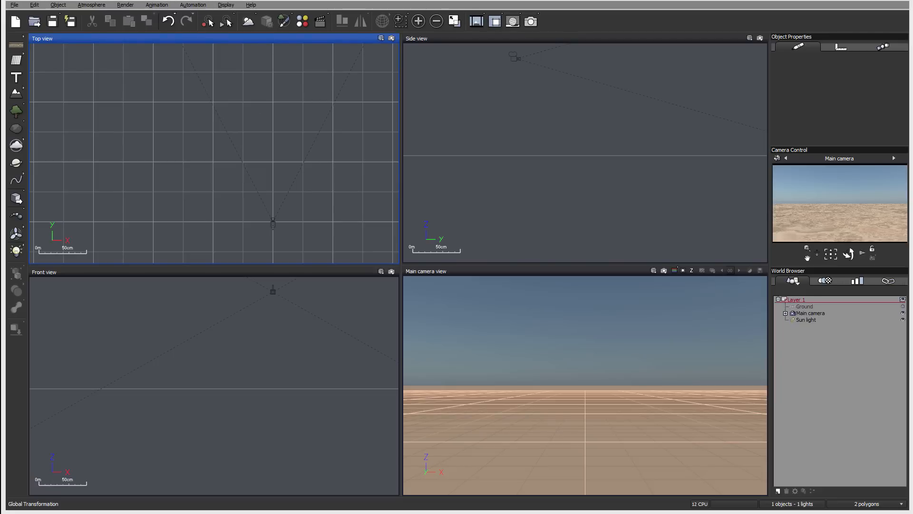
right_drag(552, 128, 562, 189)
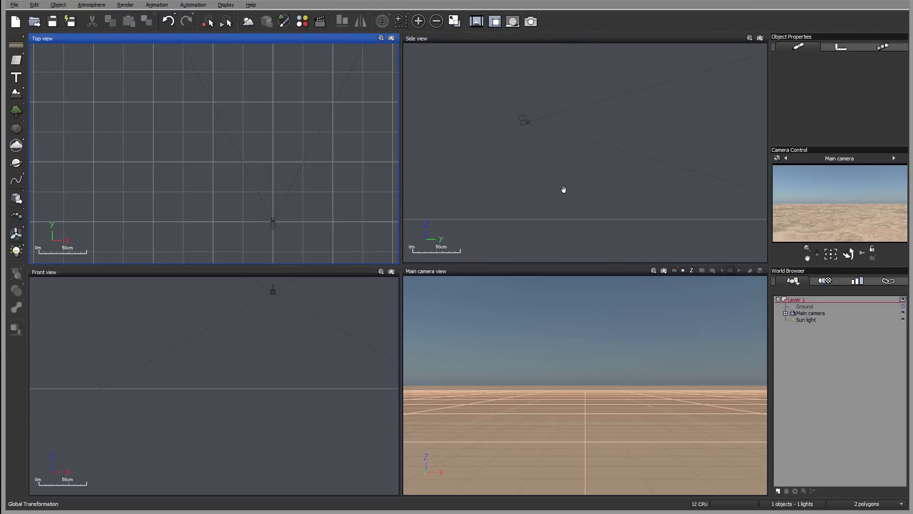
click(23, 38)
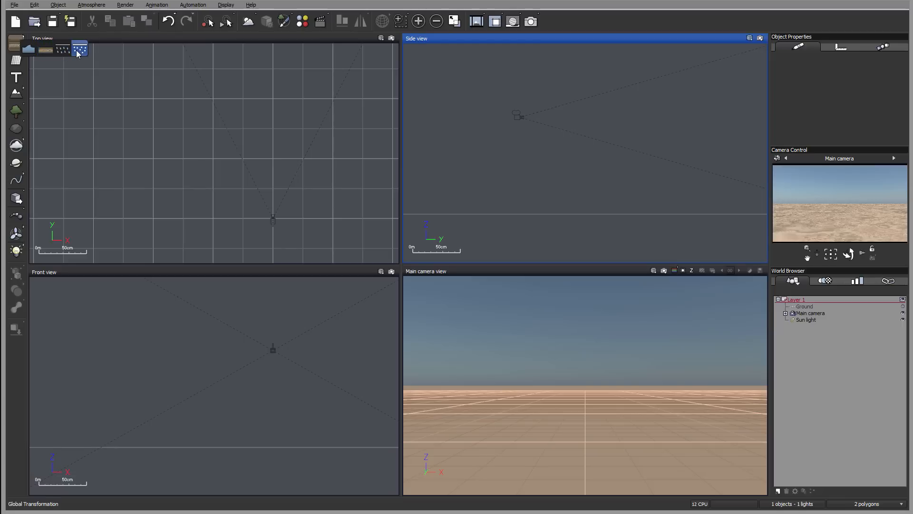
click(59, 50)
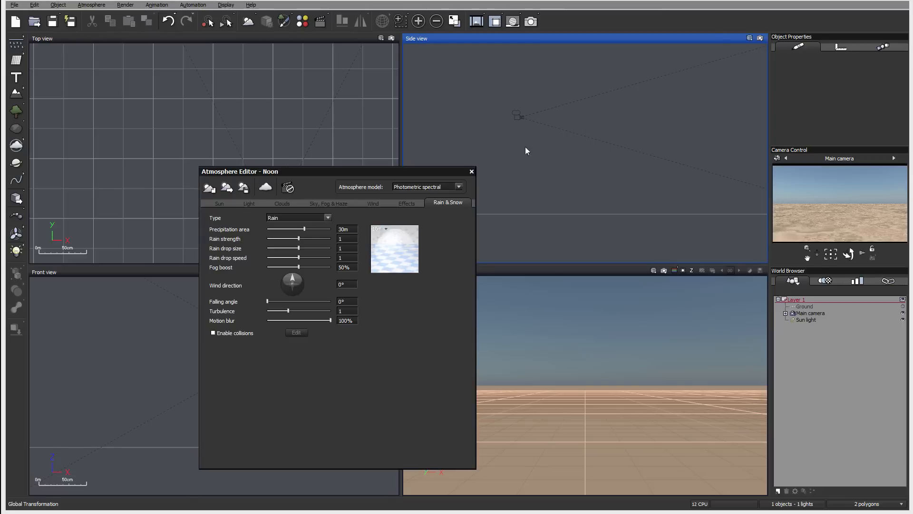
drag(274, 170, 378, 132)
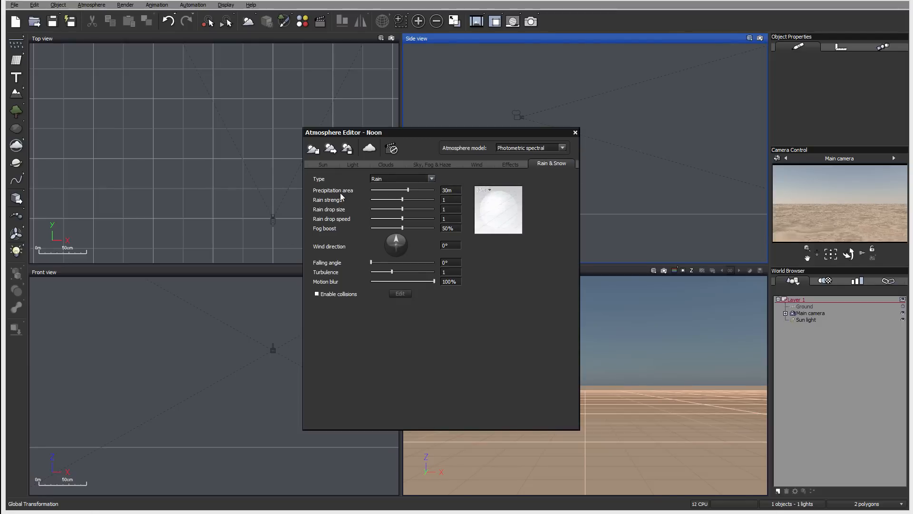
click(574, 133)
Select the main camera and move it forward along the Y axis in the side view, keeping the rain area in view
scroll(597, 149, down, 10)
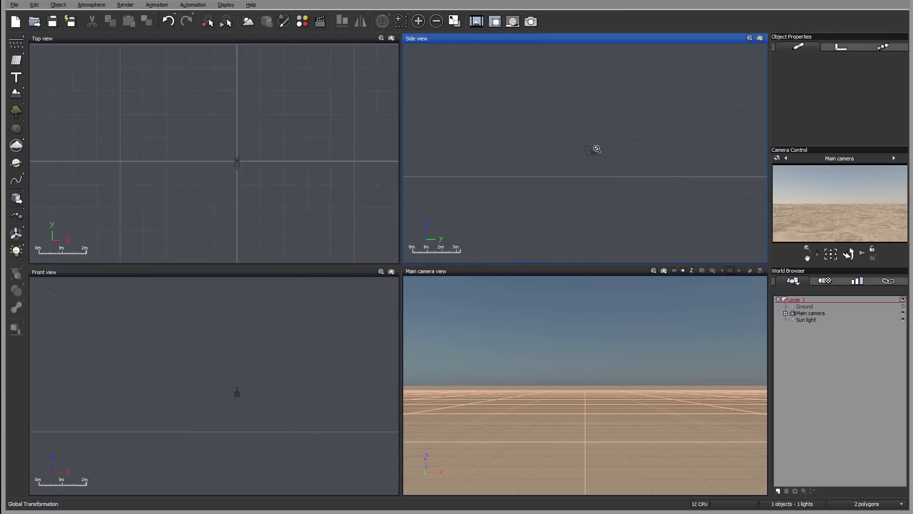
right_drag(503, 149, 517, 108)
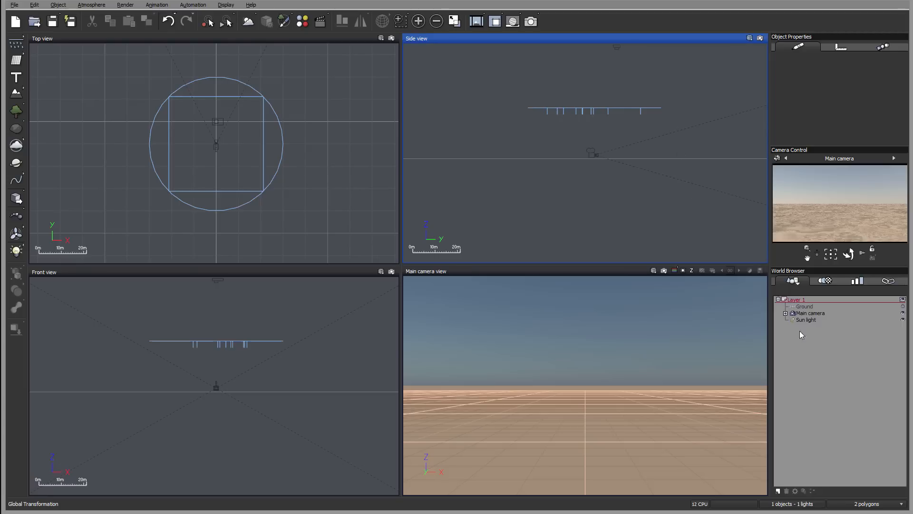
click(817, 312)
drag(620, 156, 656, 154)
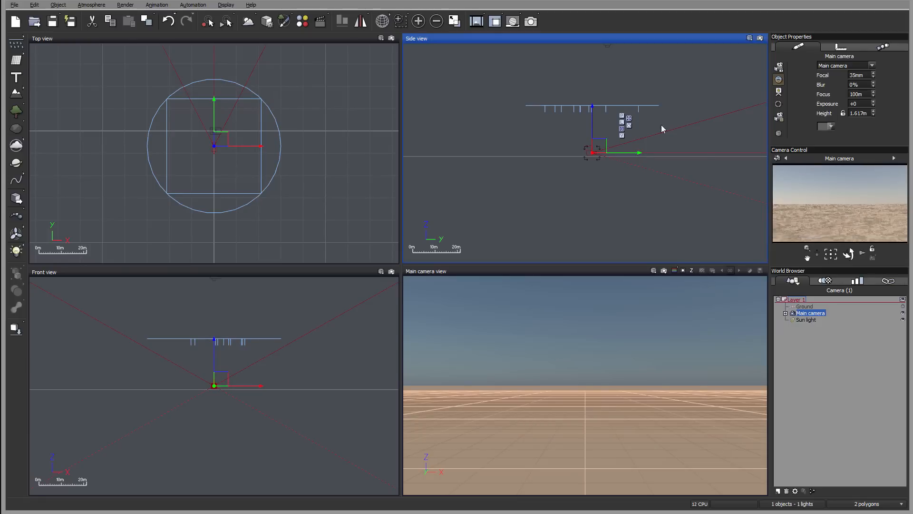
right_drag(663, 128, 634, 170)
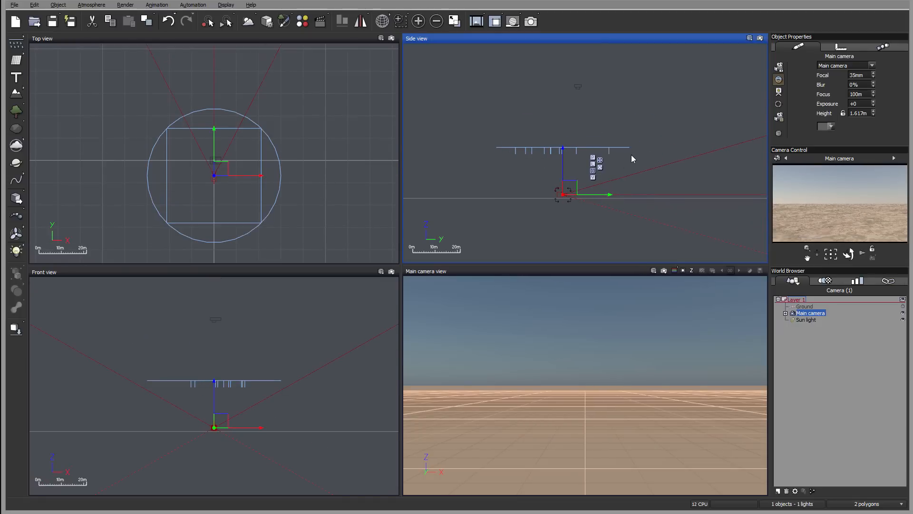